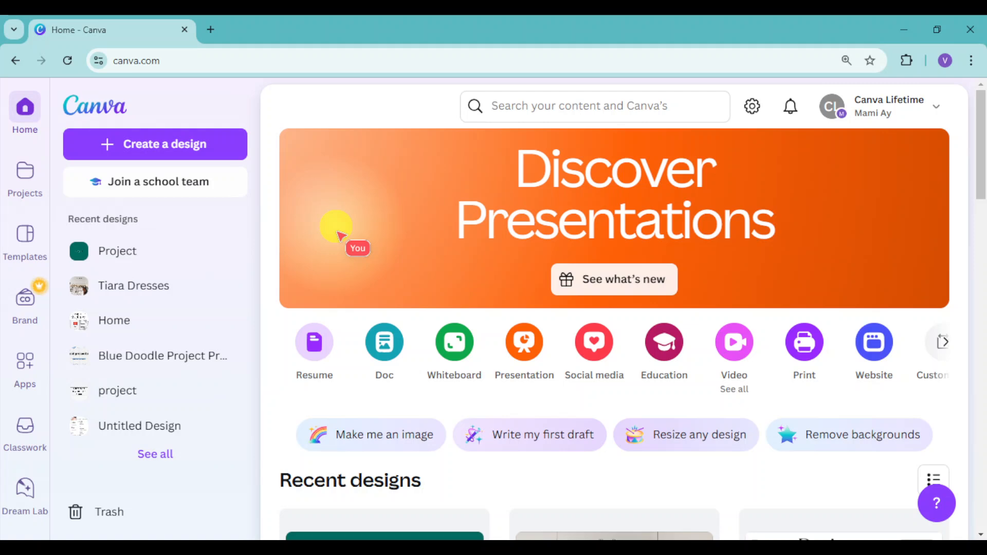
scroll(369, 340, "down", 1)
scroll(368, 340, "down", 5)
scroll(457, 375, "down", 2)
scroll(360, 368, "up", 3)
scroll(323, 362, "up", 4)
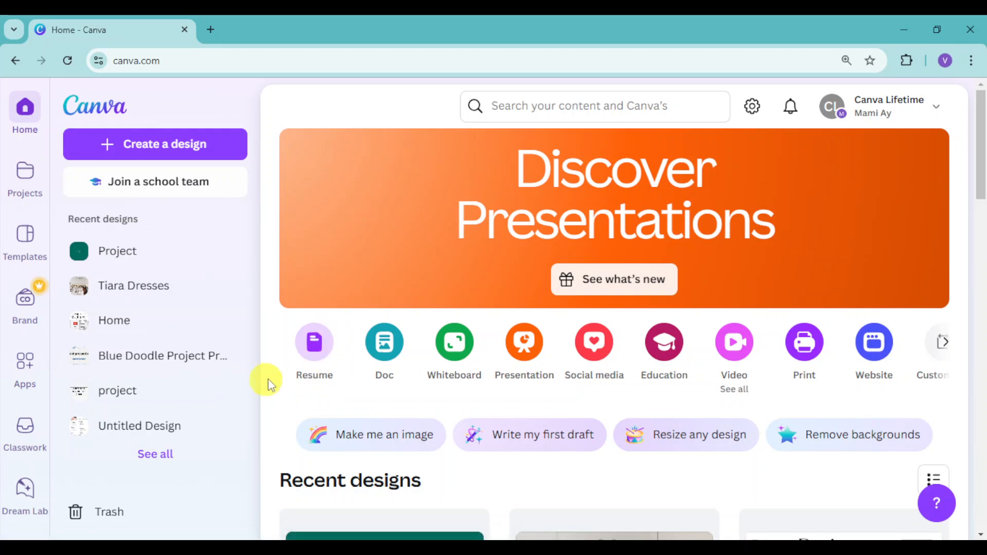
scroll(392, 403, "down", 8)
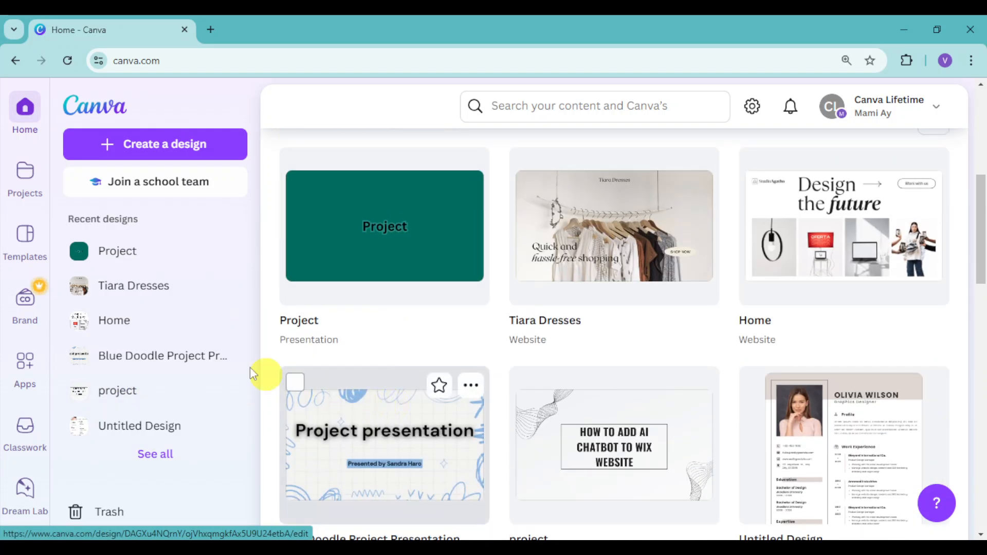
scroll(494, 341, "down", 4)
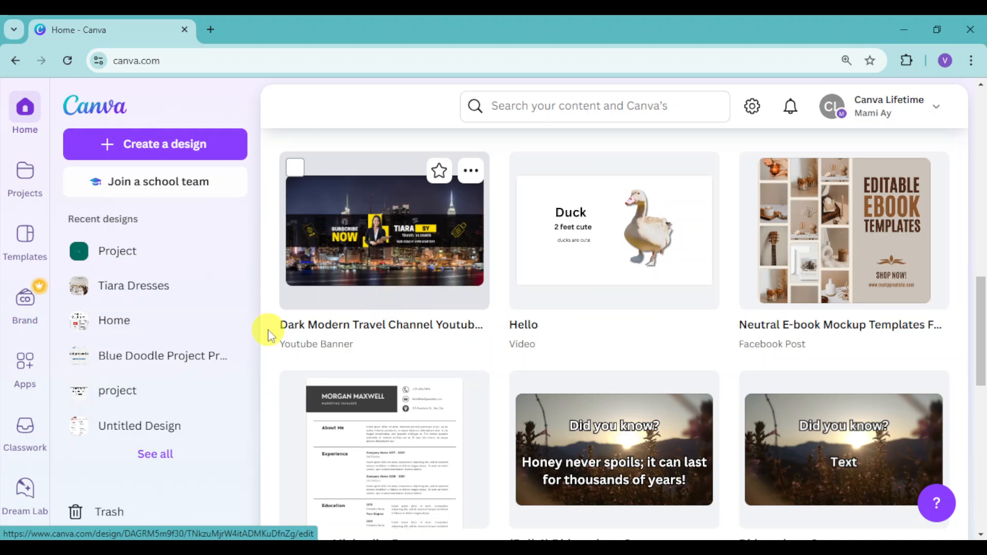
scroll(264, 327, "up", 10)
scroll(362, 369, "up", 5)
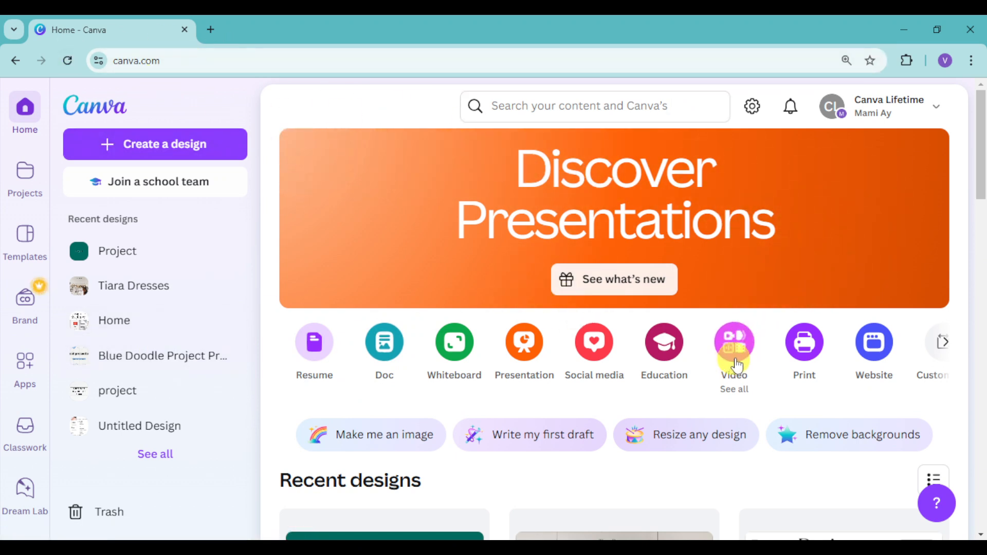
Create a new blank YouTube Video design from the video design types
left_click(702, 368)
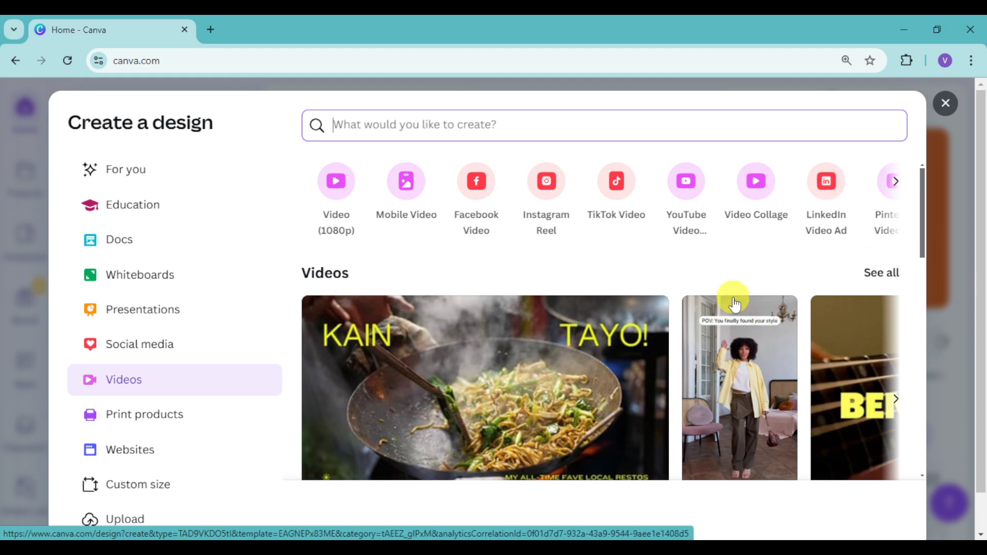
left_click(671, 226)
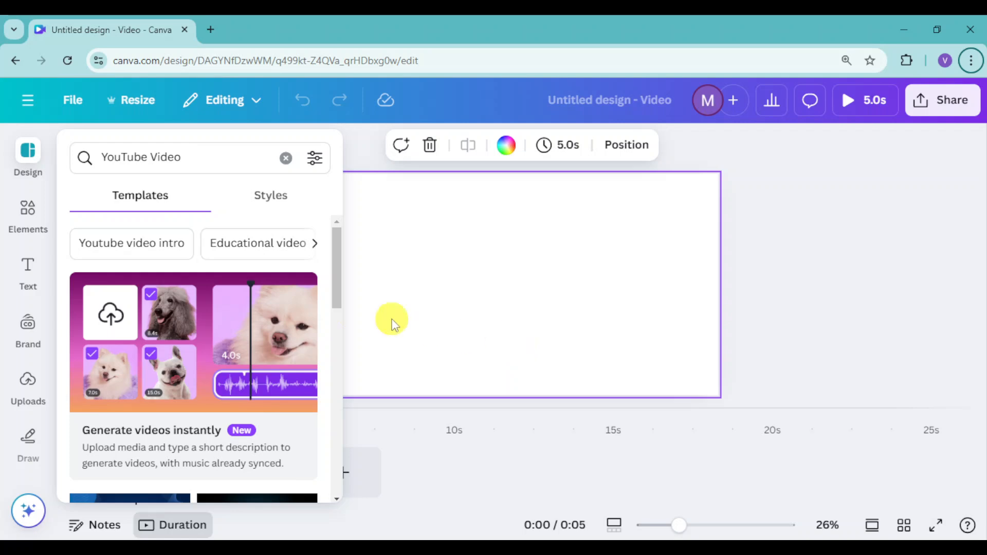
Upload the video file "The Ultimate Canva Tips and Tricks" from the computer's Videos folder
left_click(26, 395)
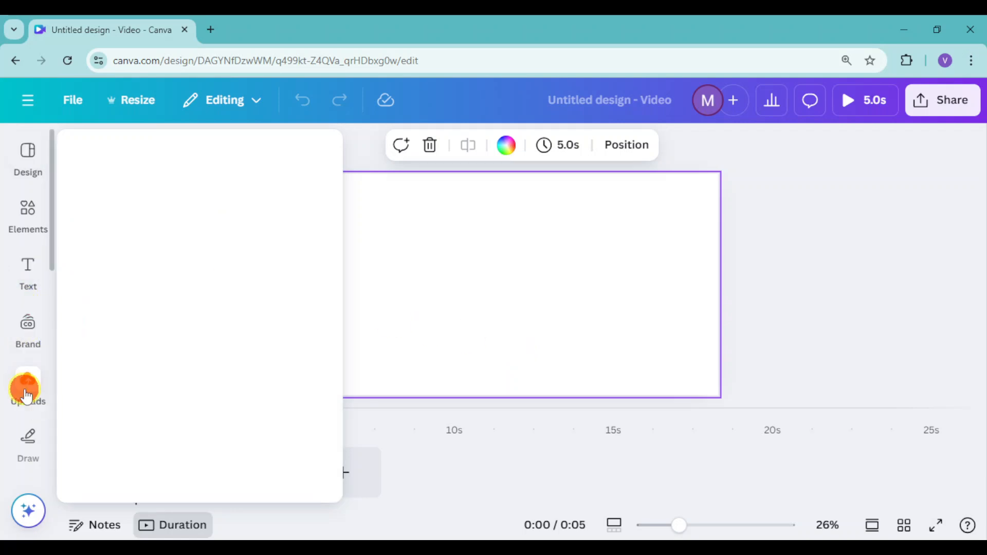
left_click(245, 200)
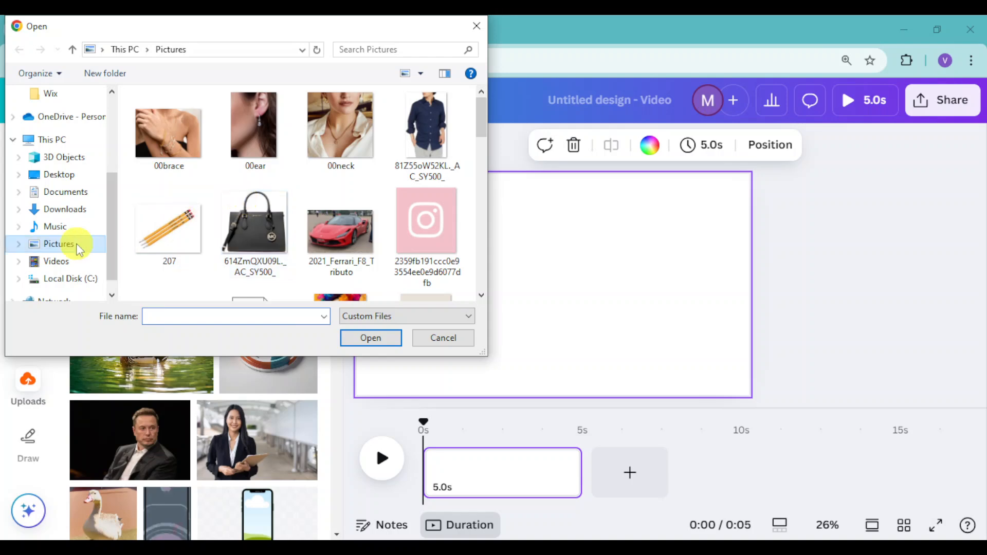
left_click(69, 266)
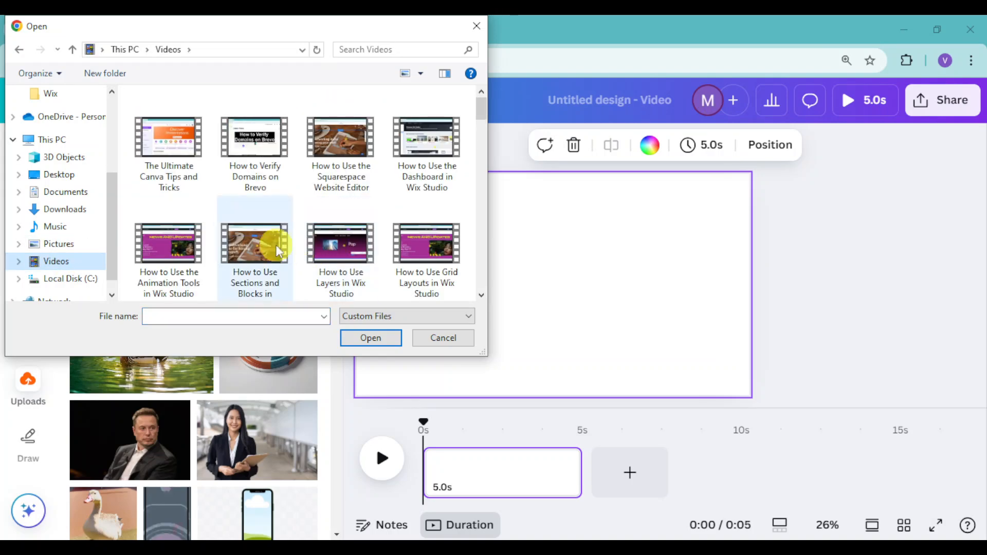
left_click(169, 149)
left_click(370, 339)
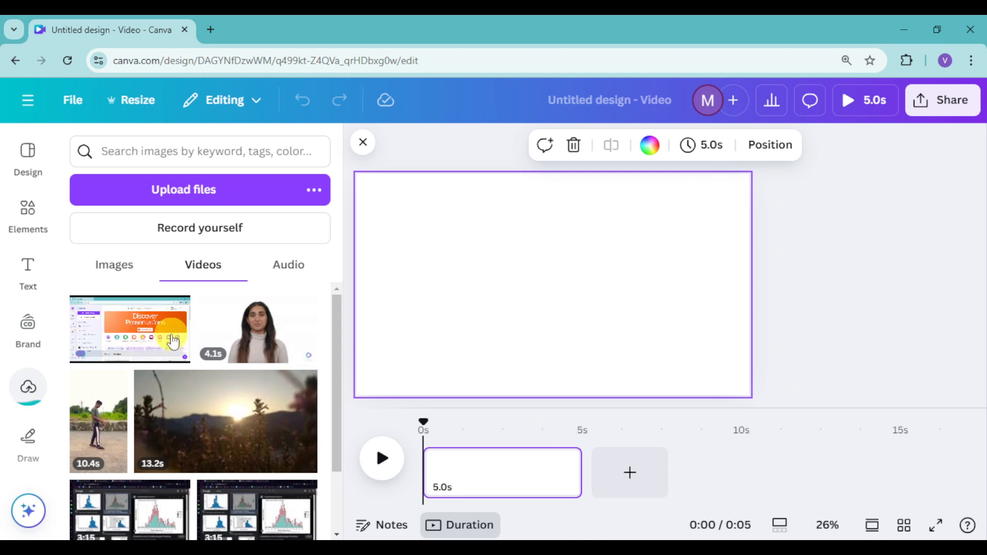
Place the uploaded video on the blank page and enlarge it to fill the whole canvas
left_click_drag(119, 345, 417, 223)
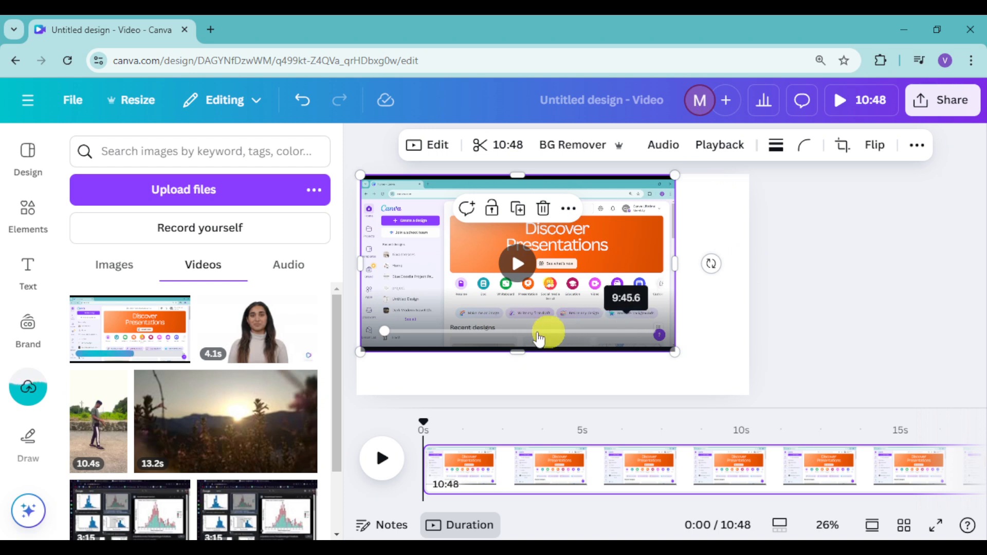
left_click_drag(629, 287, 626, 287)
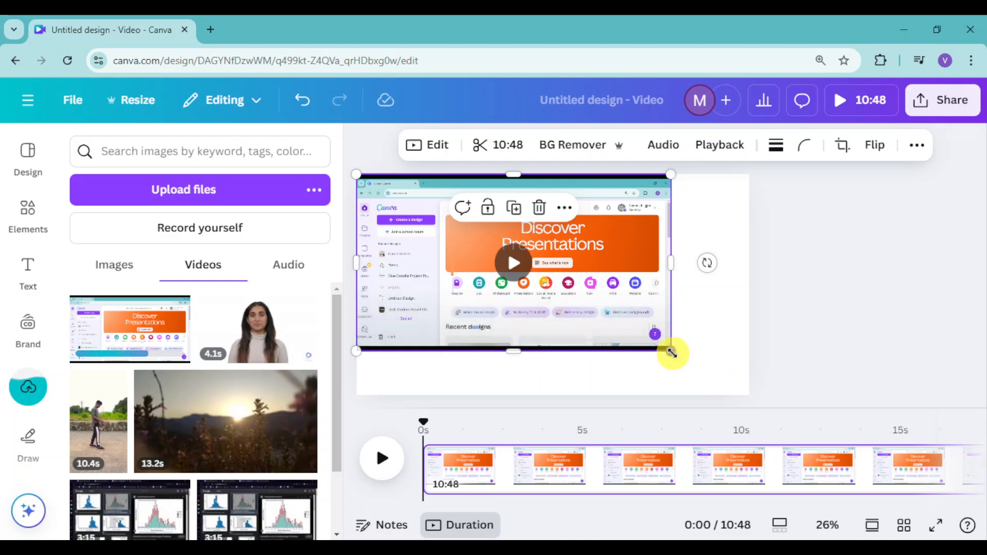
left_click_drag(683, 363, 749, 409)
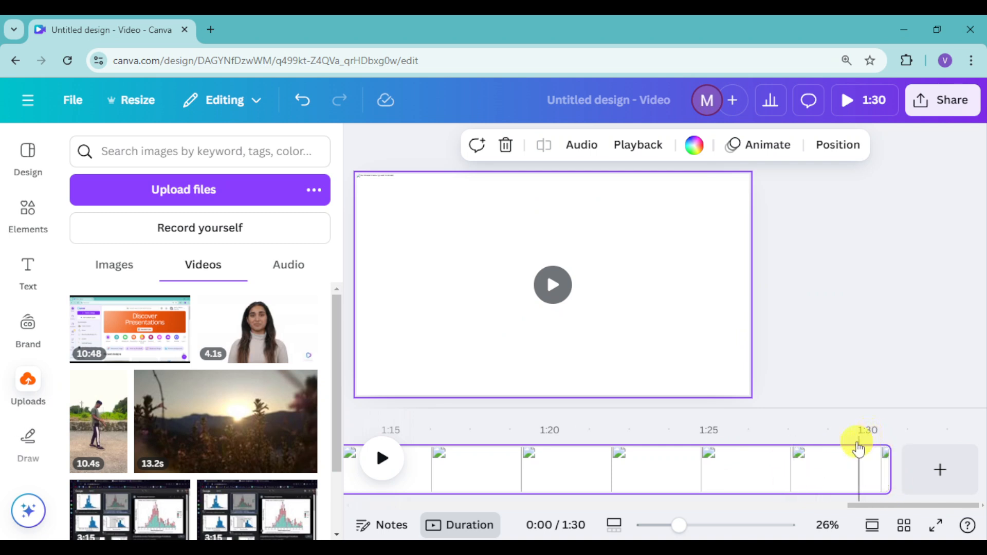
left_click_drag(672, 524, 586, 533)
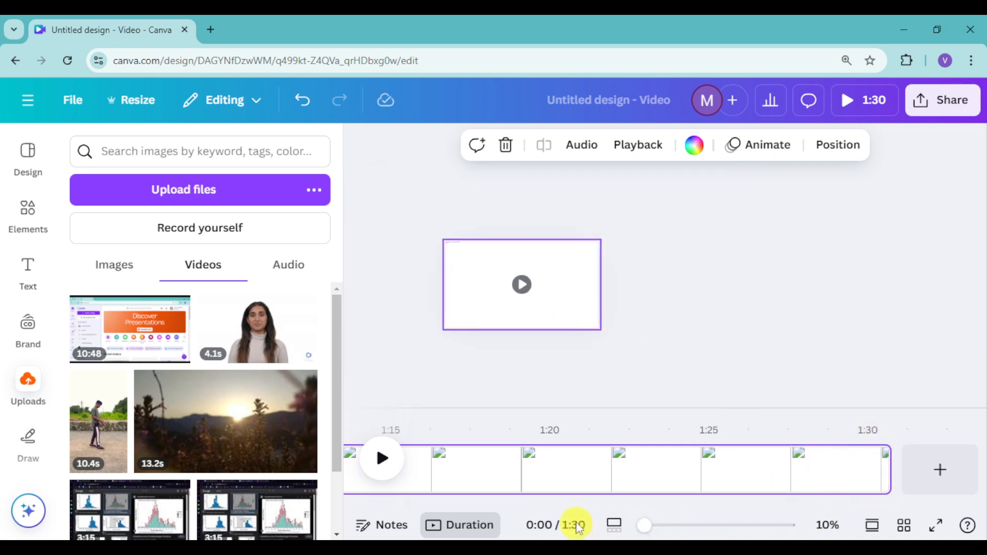
left_click_drag(649, 525, 673, 525)
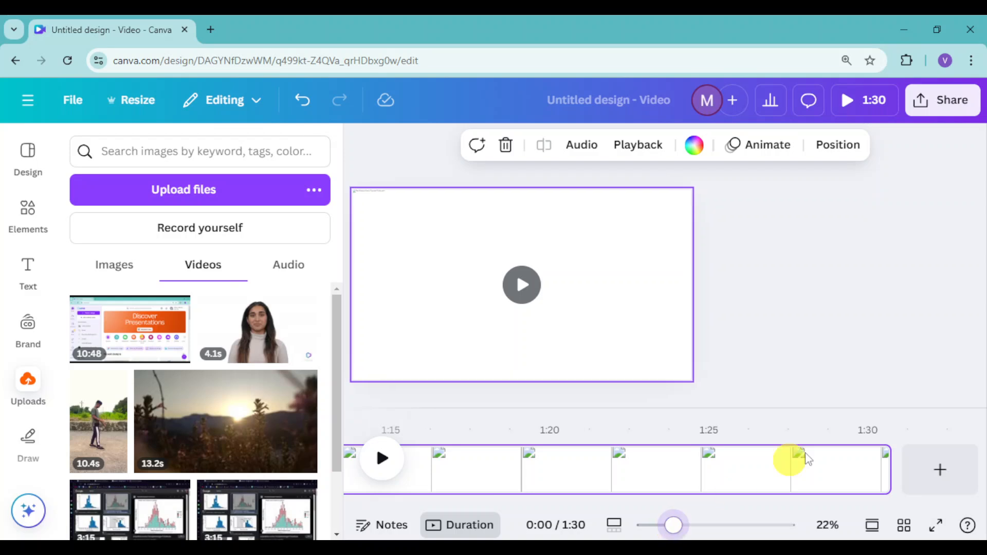
left_click(360, 144)
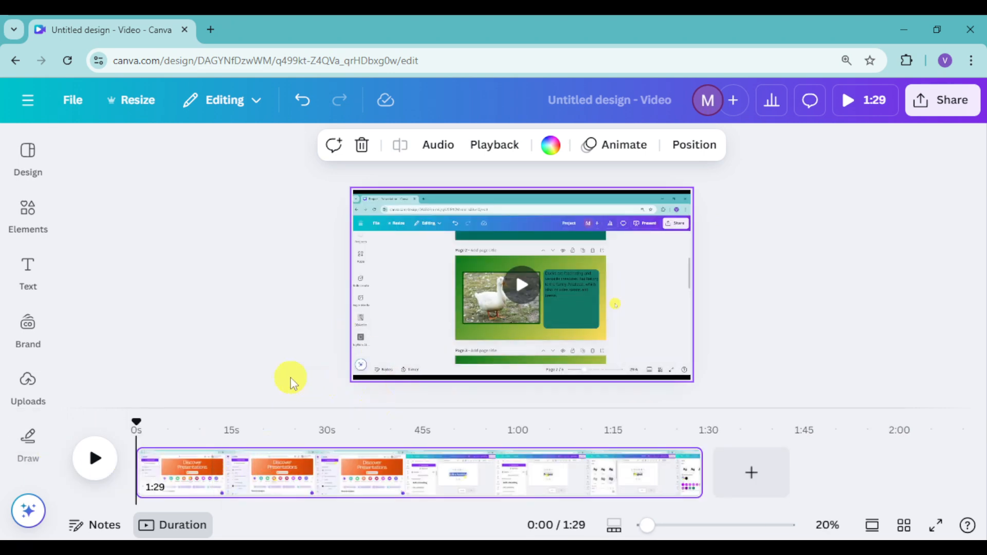
Generate automatic captions from dynamic text for all videos with audio
left_click(25, 275)
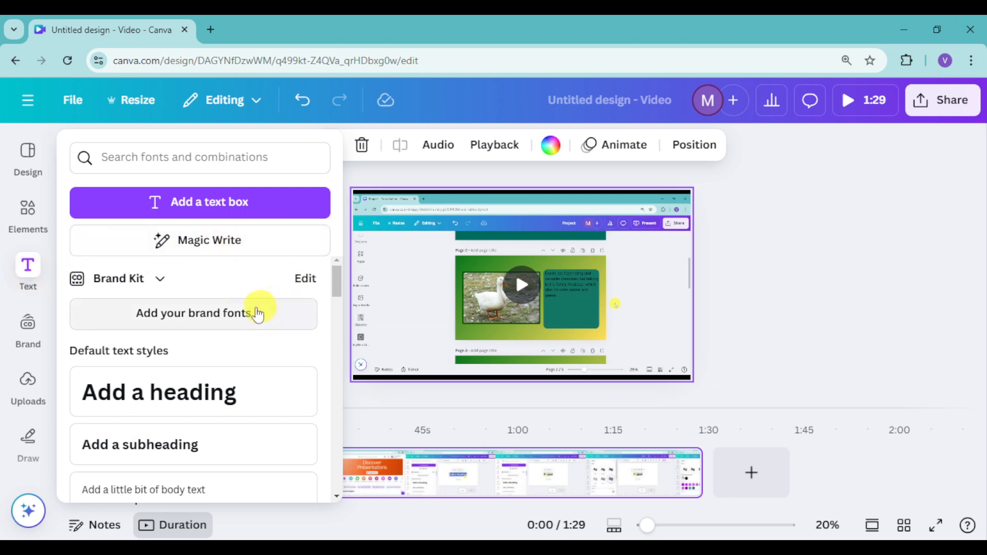
scroll(174, 352, "down", 5)
scroll(200, 342, "up", 4)
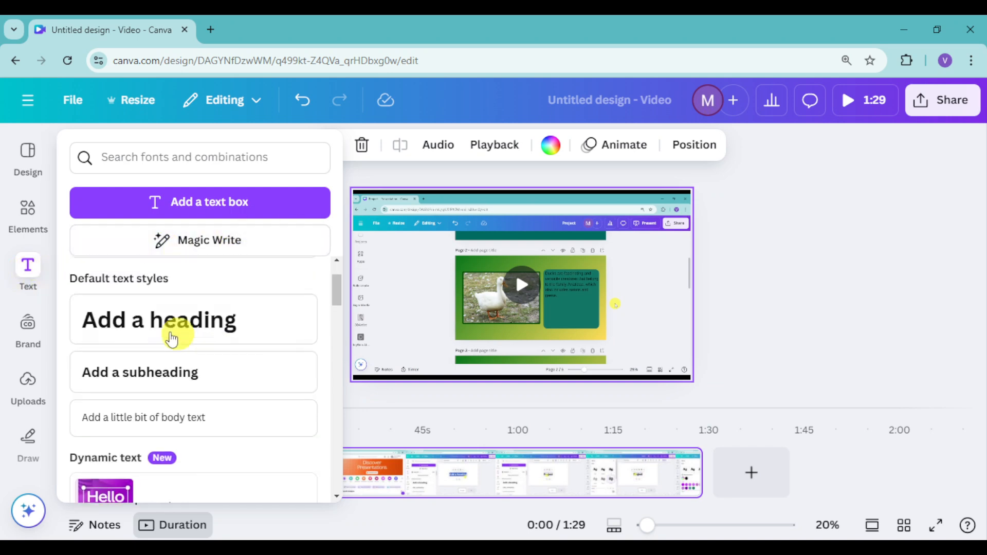
scroll(186, 359, "up", 2)
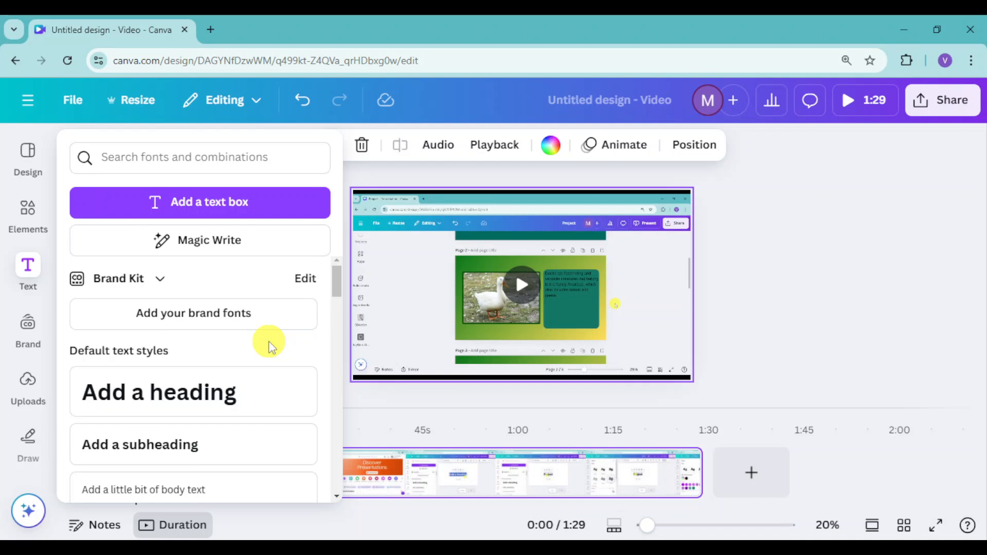
scroll(248, 294, "down", 5)
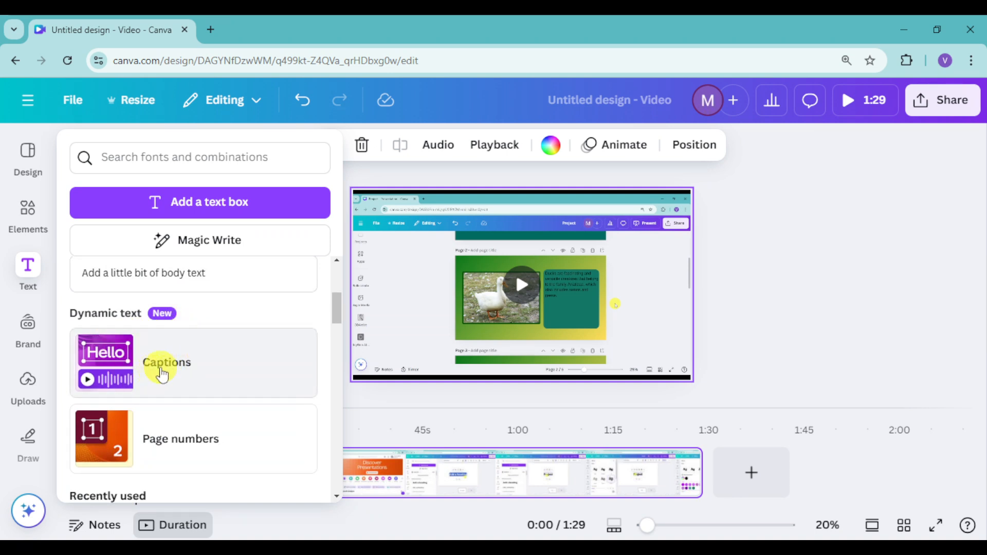
left_click(121, 369)
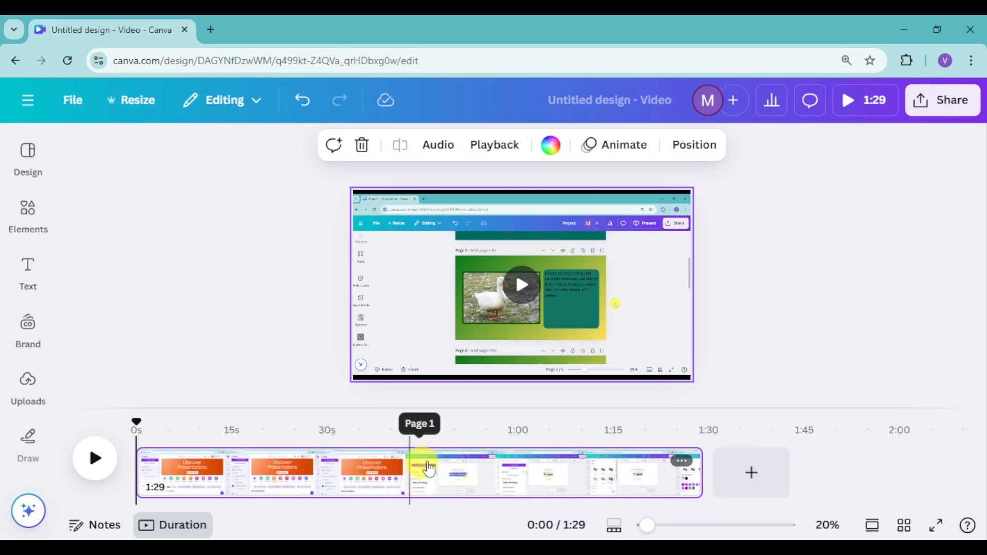
left_click(26, 269)
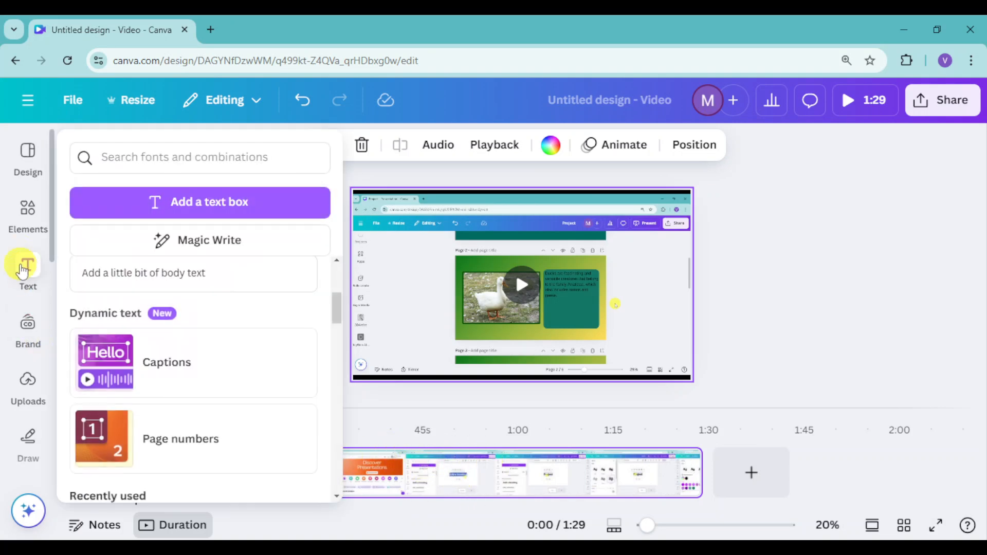
left_click(201, 378)
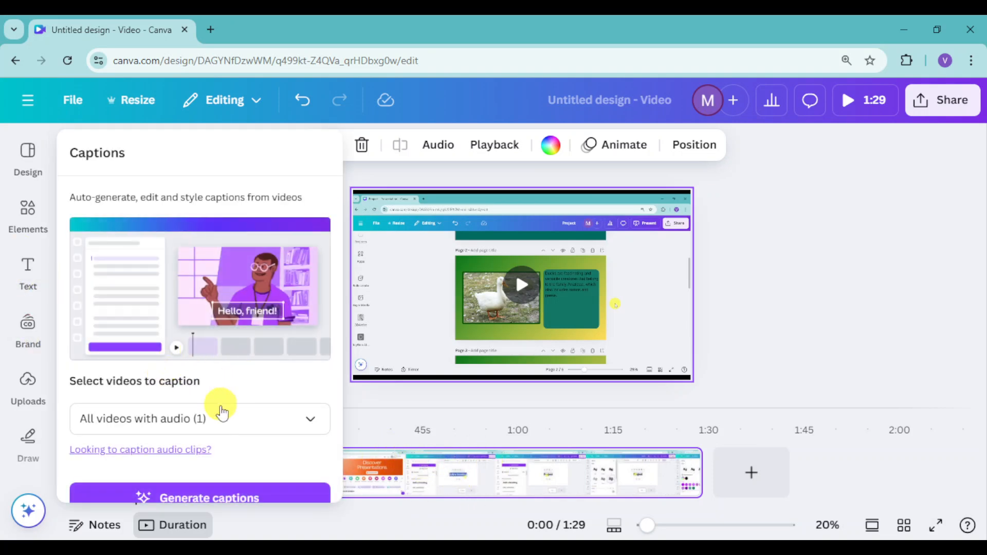
left_click(181, 430)
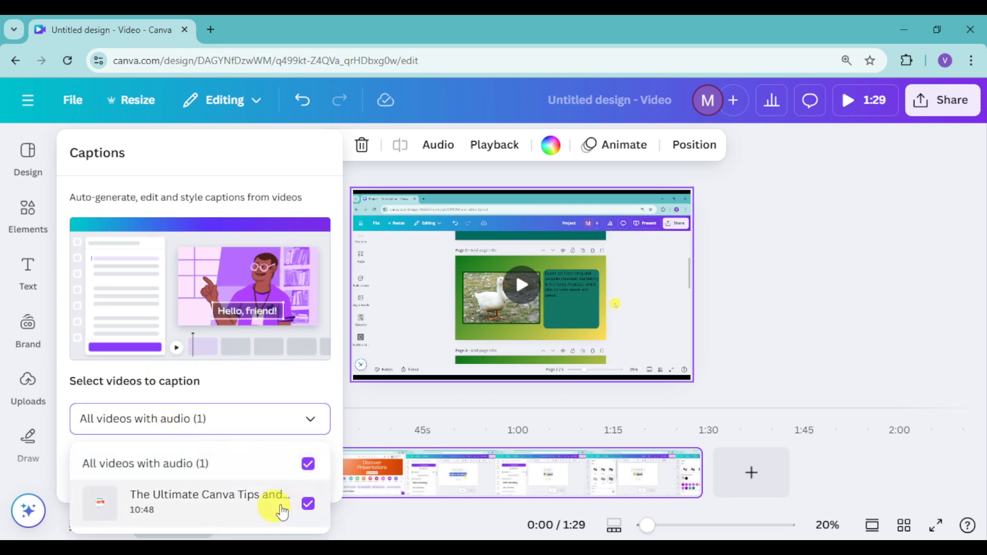
left_click(310, 419)
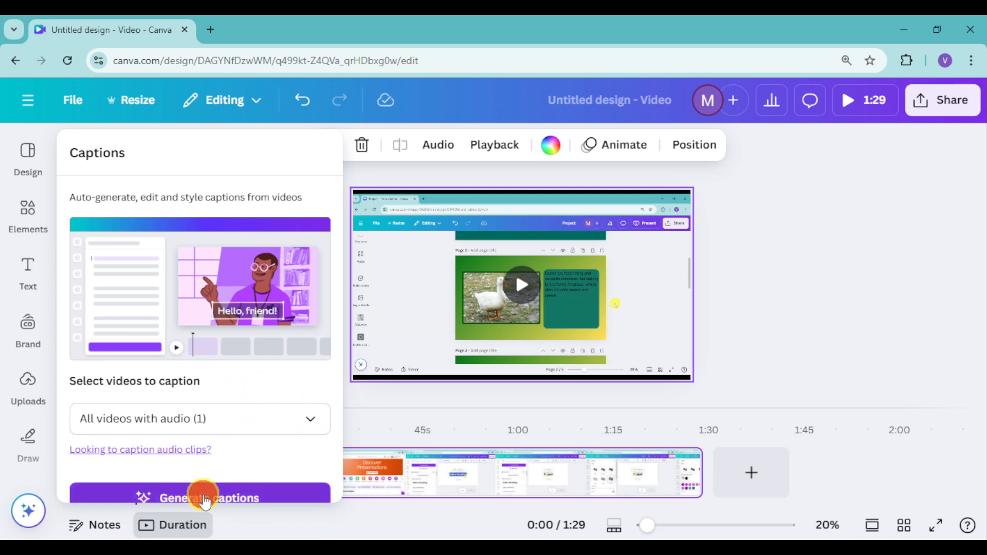
left_click(204, 499)
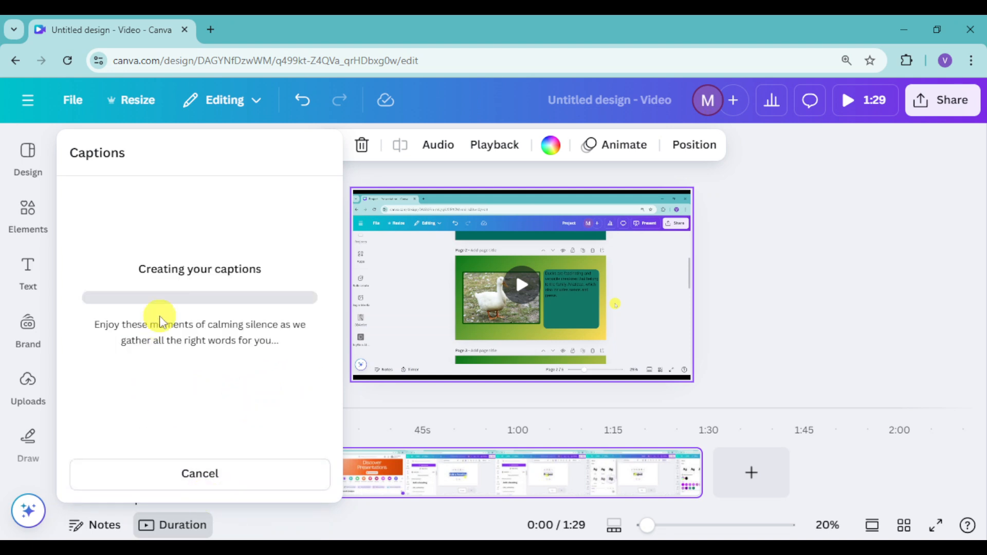
Look through the brand options, including Brand Templates and the Brand Kit's logos, colors, fonts and brand voice
left_click(46, 318)
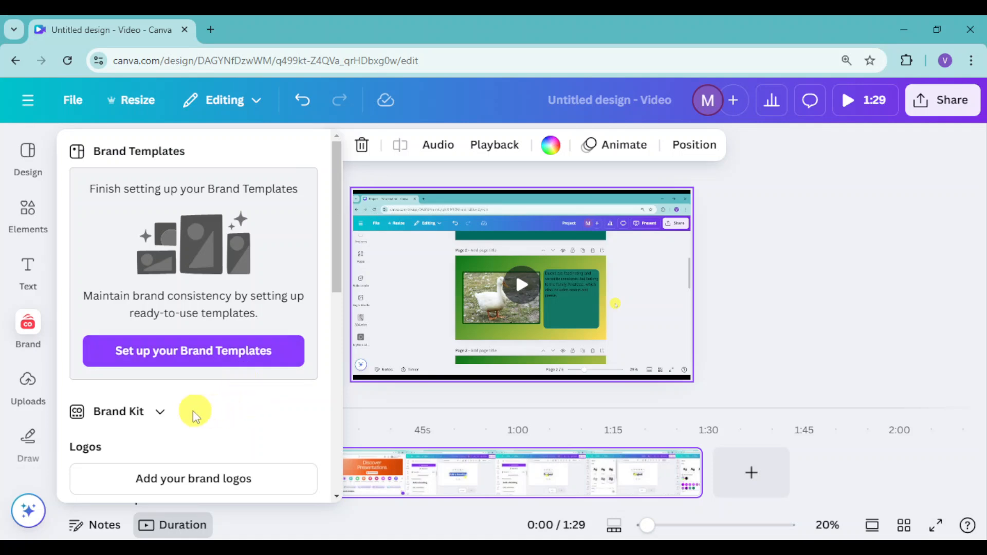
scroll(203, 415, "down", 3)
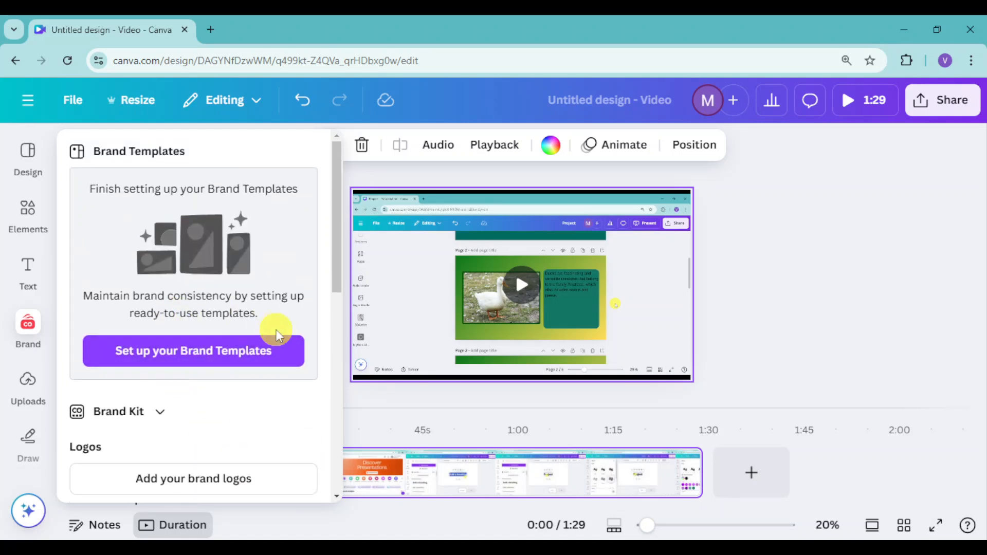
scroll(276, 331, "down", 4)
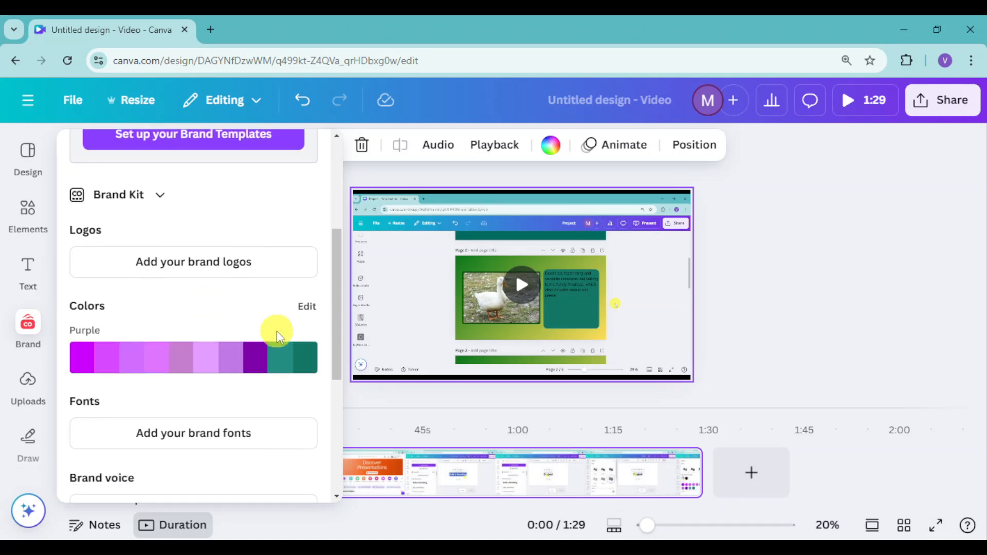
scroll(277, 334, "down", 2)
scroll(276, 333, "up", 3)
scroll(216, 334, "down", 3)
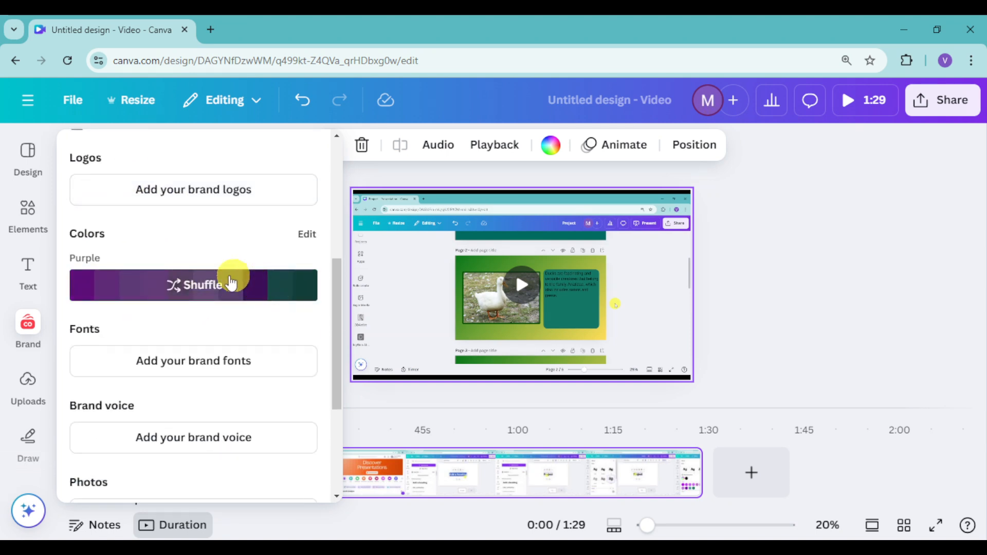
scroll(226, 314, "down", 4)
scroll(234, 322, "up", 9)
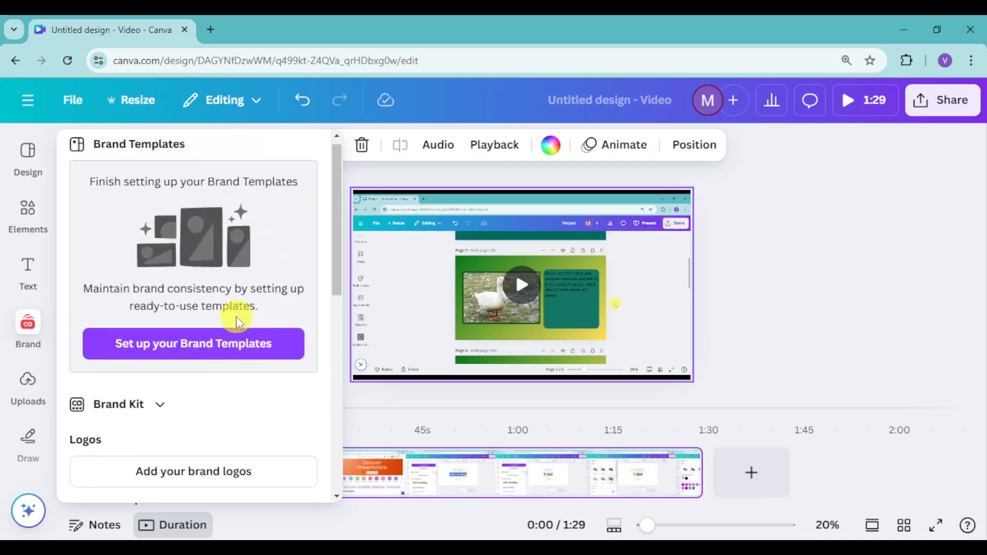
scroll(236, 322, "down", 4)
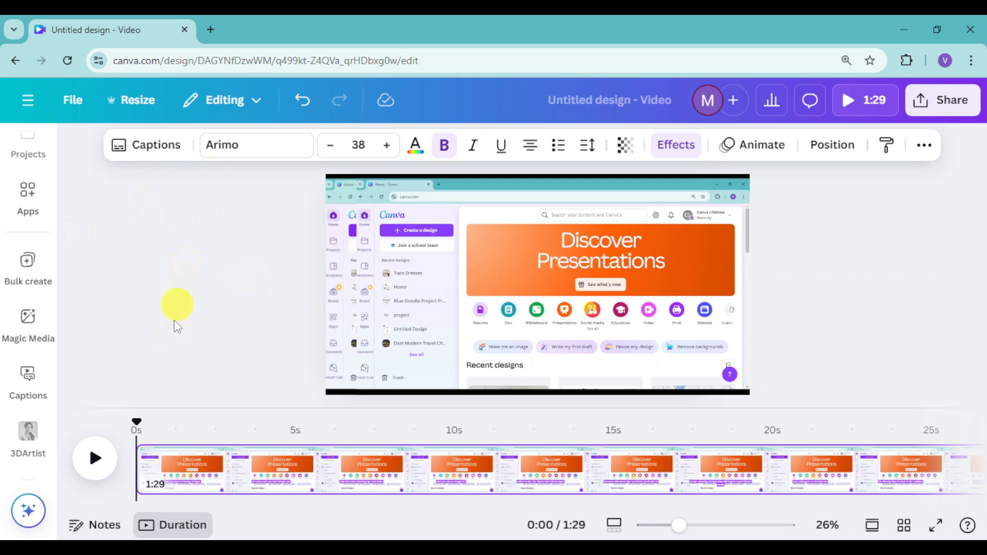
Open the list of generated captions and review the caption lines for Page 1
left_click(161, 146)
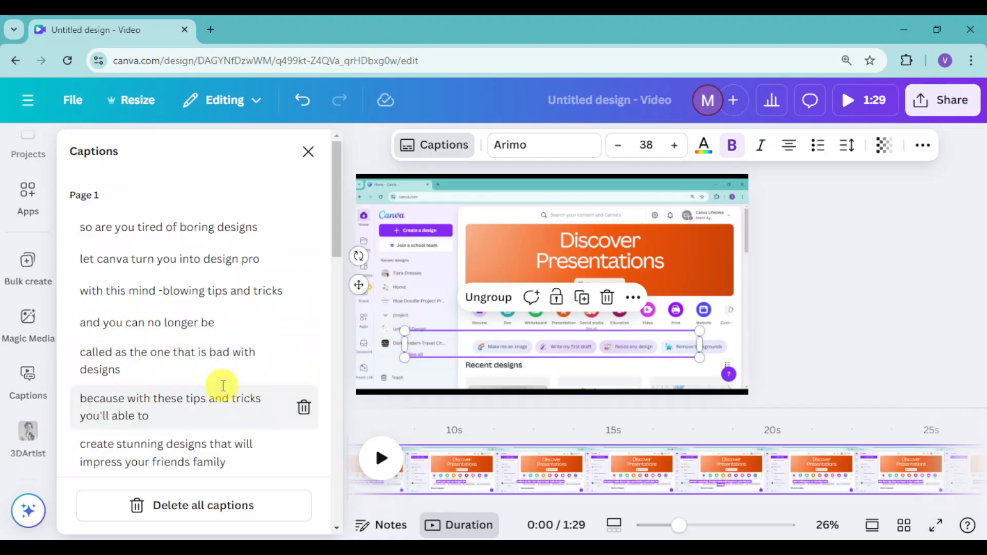
scroll(213, 245, "down", 15)
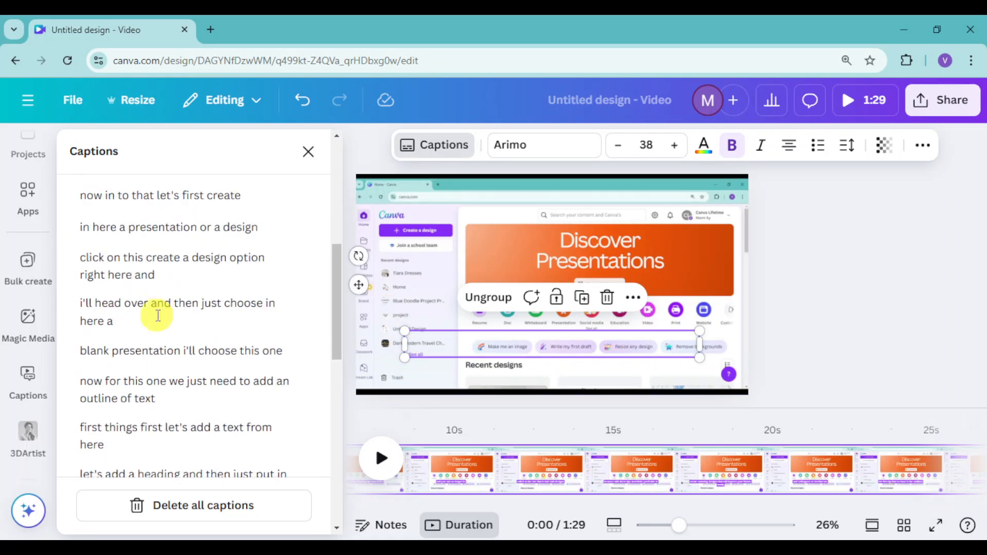
scroll(220, 334, "up", 11)
scroll(226, 318, "up", 5)
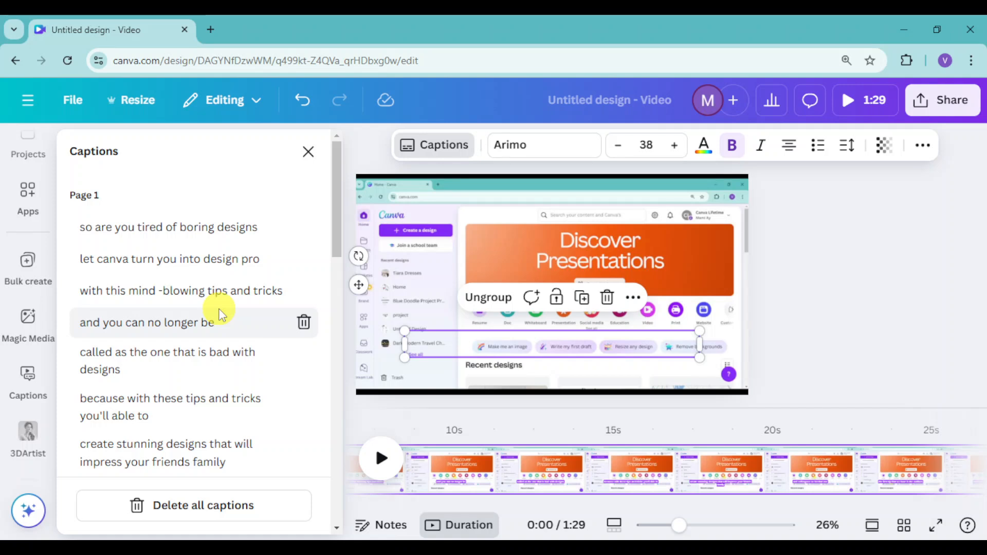
Close the captions list and play the video from the start to preview the captions, pausing at 0:14
left_click(309, 151)
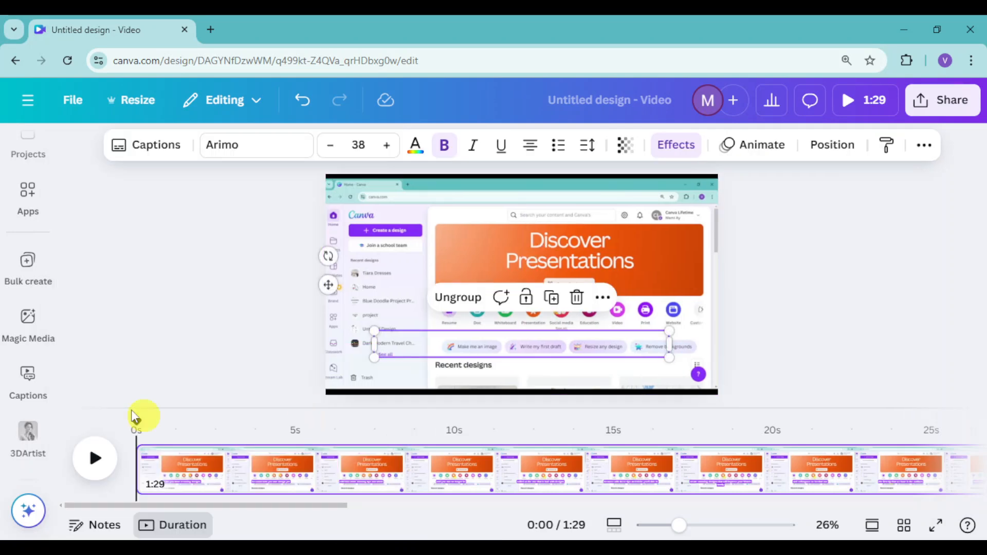
left_click(97, 474)
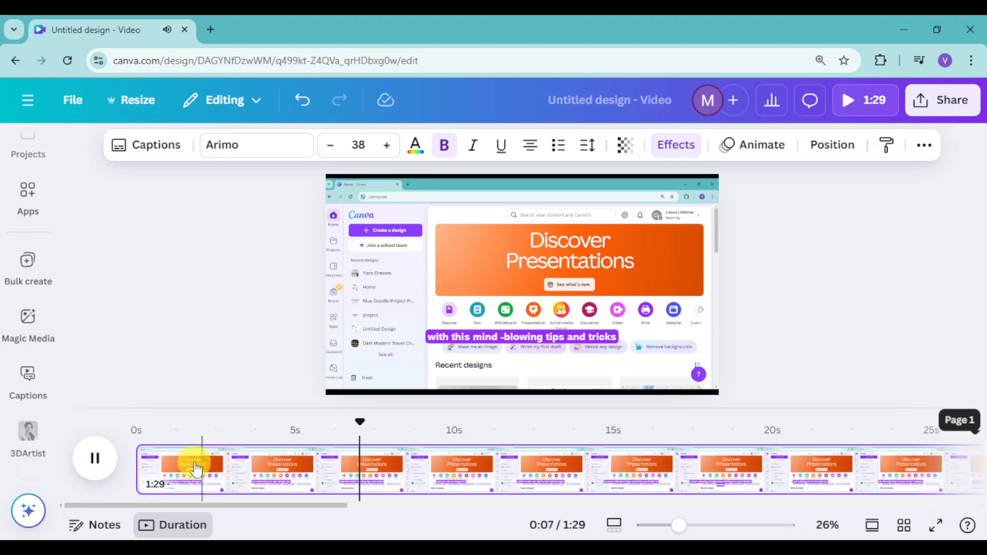
left_click(97, 463)
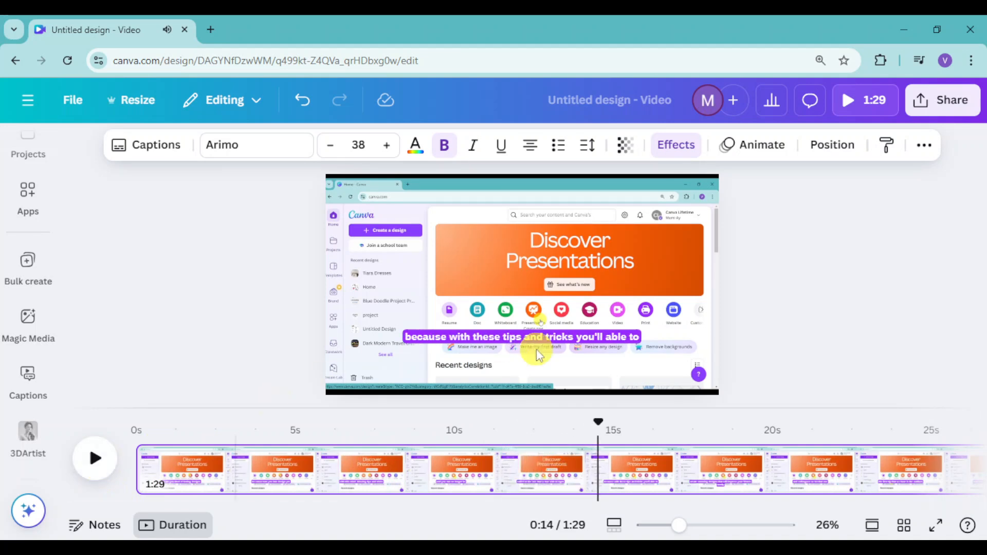
Change the font of the captions to the uploaded font Fjalla One Regular
left_click(501, 346)
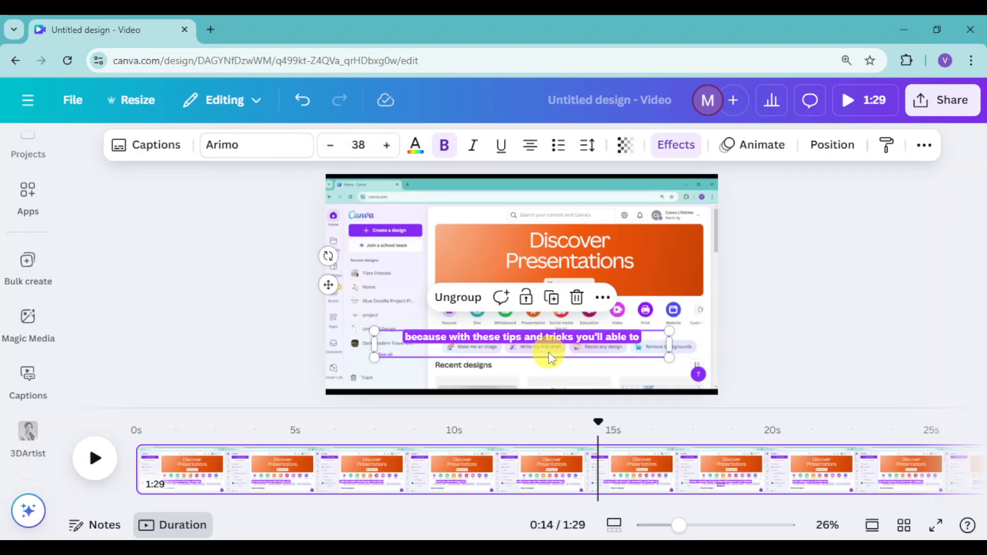
left_click(291, 150)
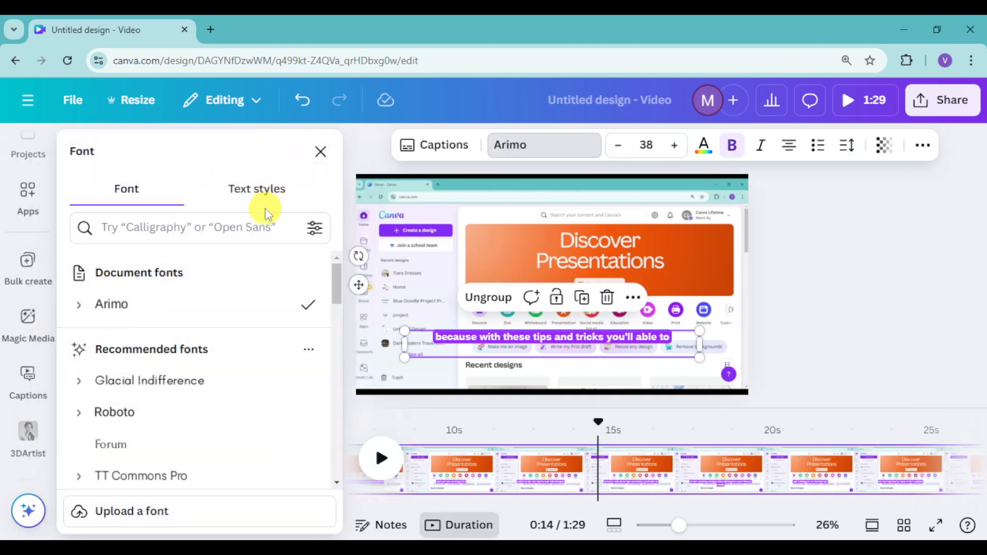
scroll(197, 414, "down", 3)
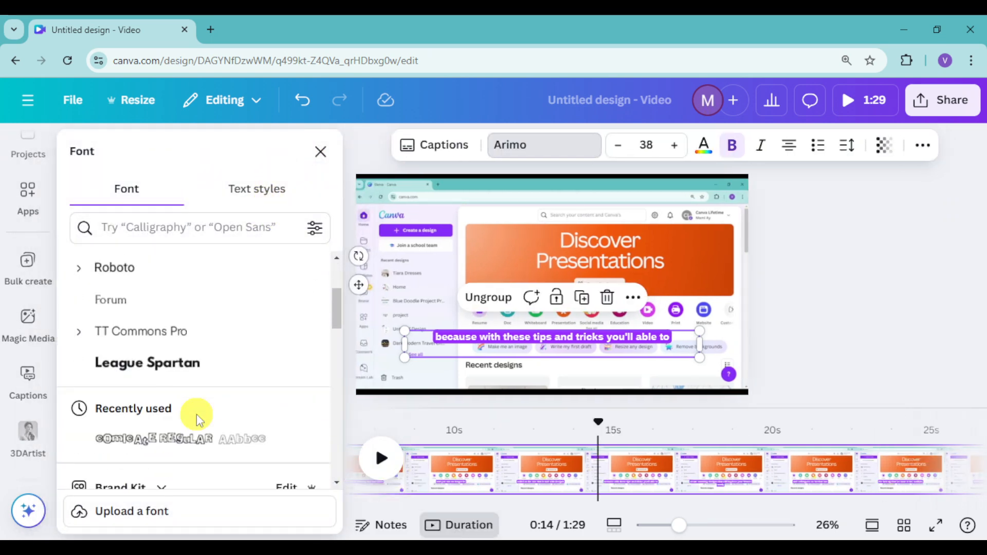
scroll(196, 415, "down", 4)
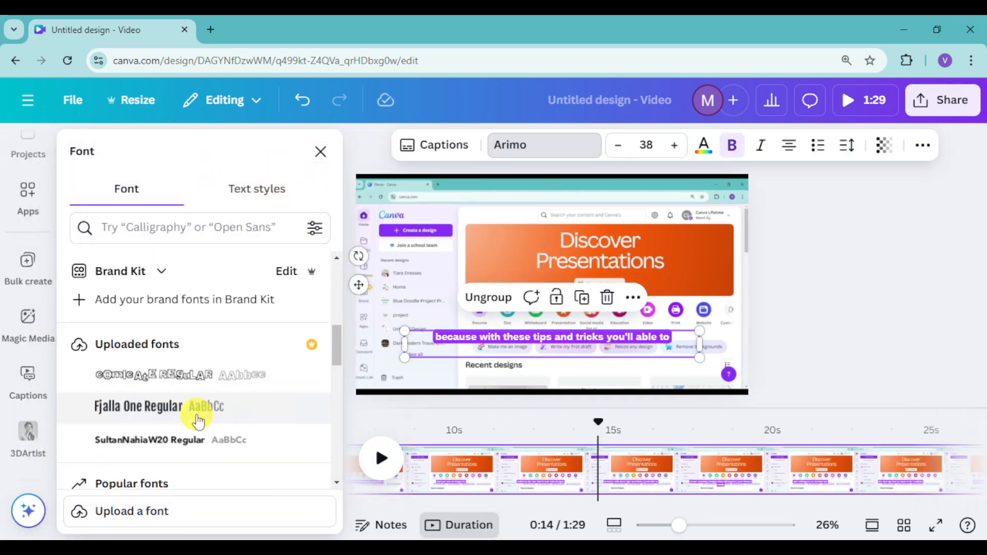
left_click(168, 419)
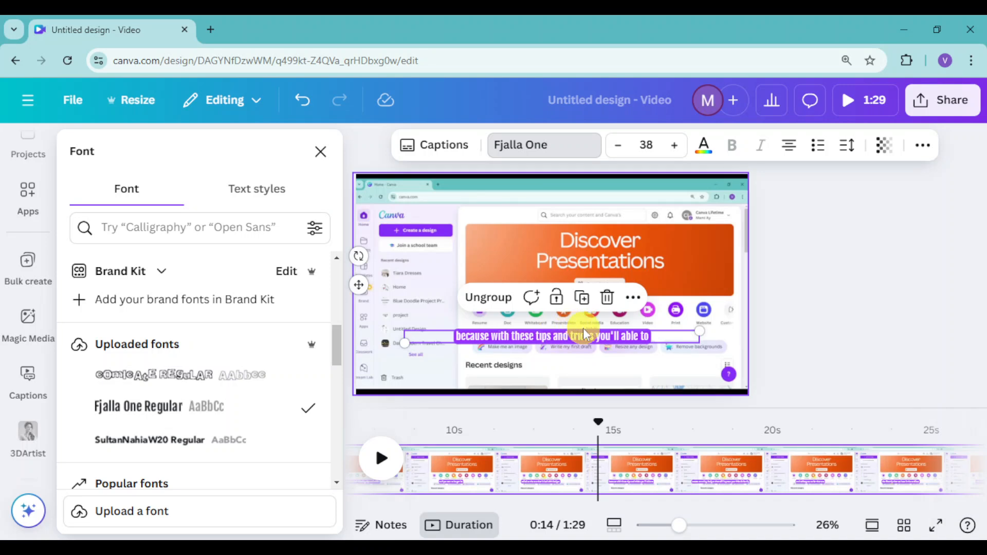
Move the captions slightly lower on the video and look at the available text colors
mouse_move(582, 349)
left_mouse_down()
mouse_move(581, 362)
mouse_move(595, 360)
left_mouse_up()
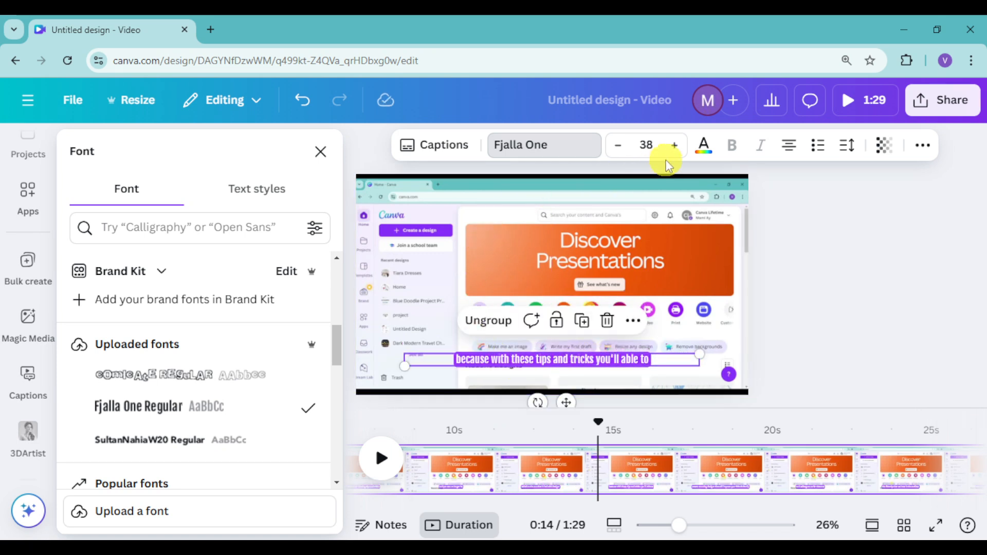
left_click(706, 149)
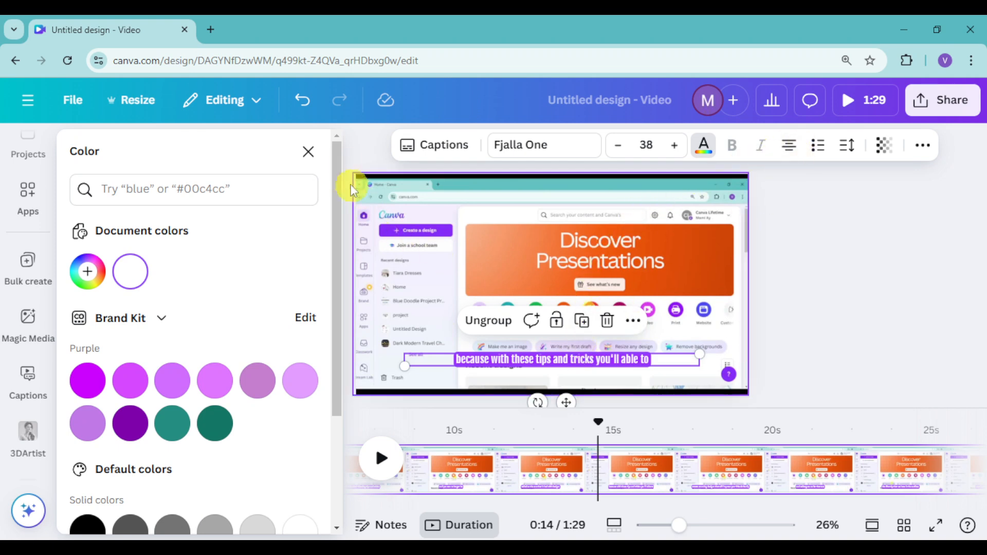
left_click(310, 152)
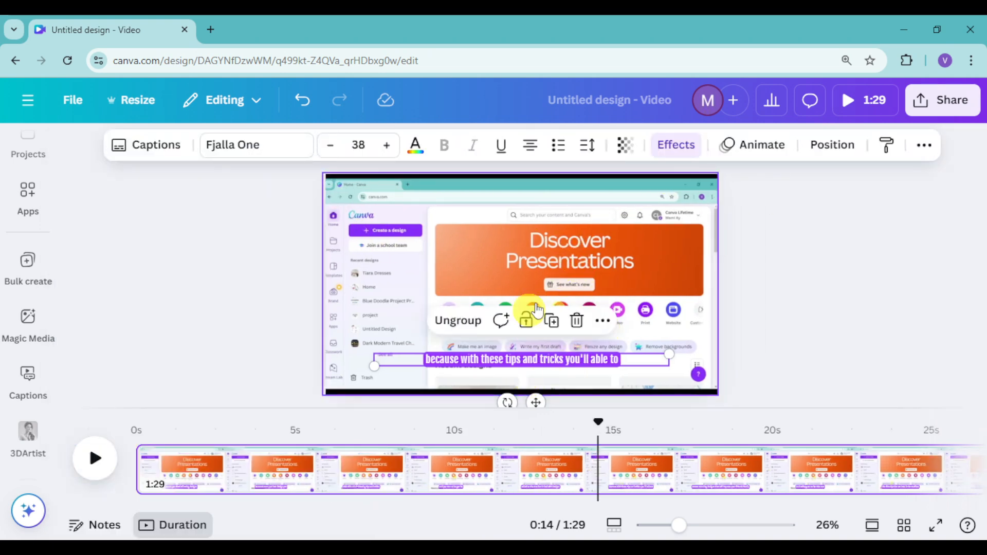
Give the captions an Outline effect in black with a thickness of 147
left_click(681, 149)
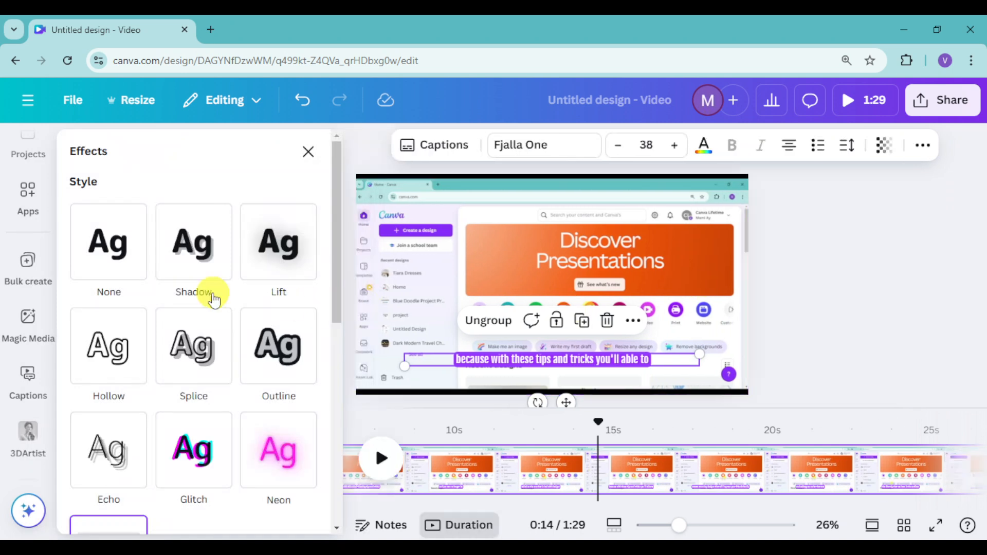
scroll(103, 365, "down", 4)
left_click(87, 360)
scroll(232, 363, "up", 5)
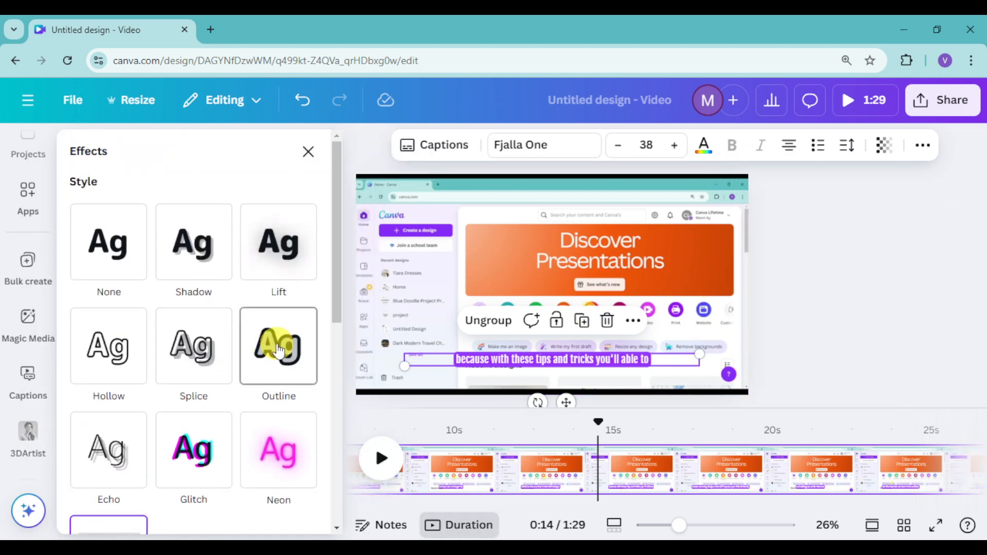
left_click(266, 355)
left_click(305, 483)
scroll(201, 390, "down", 5)
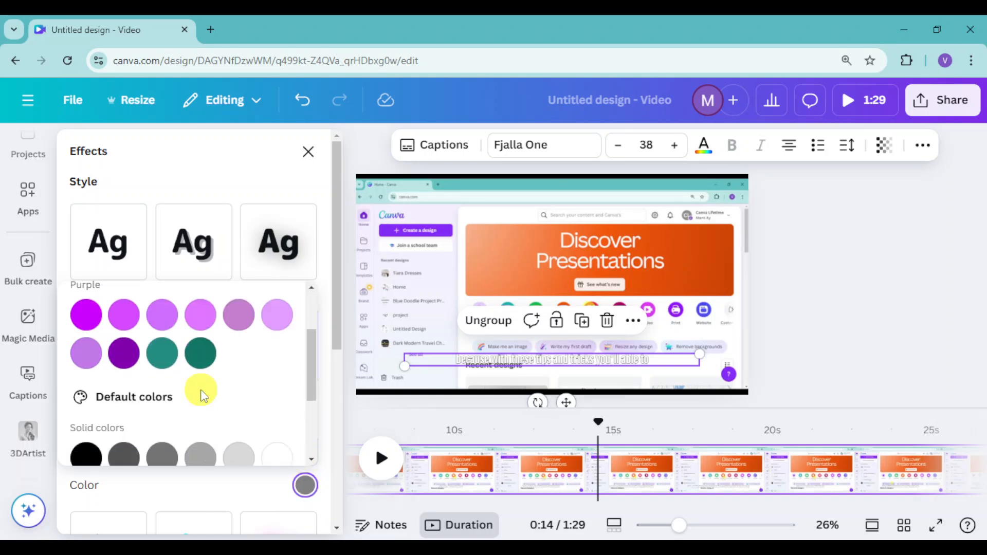
left_click(92, 340)
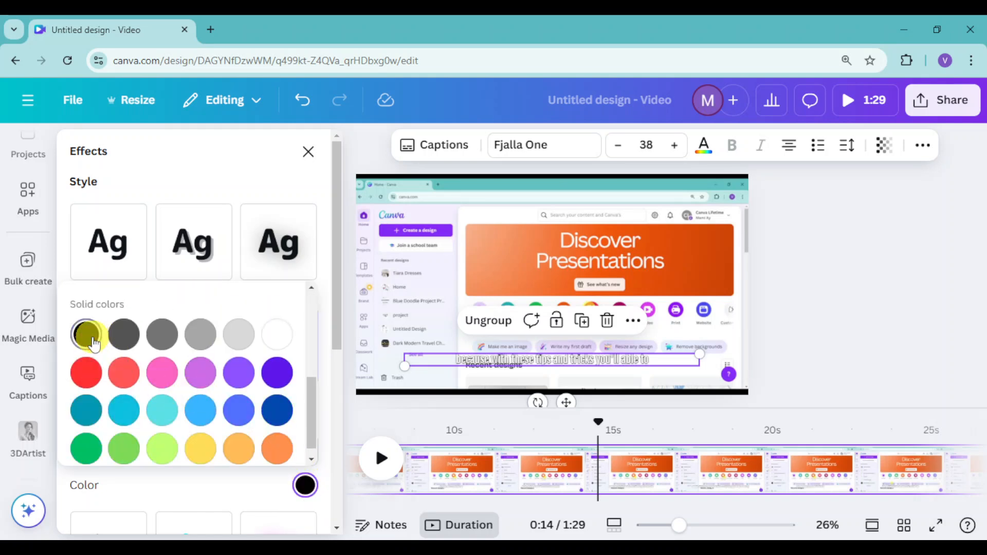
left_click(227, 480)
left_click_drag(112, 457, 164, 458)
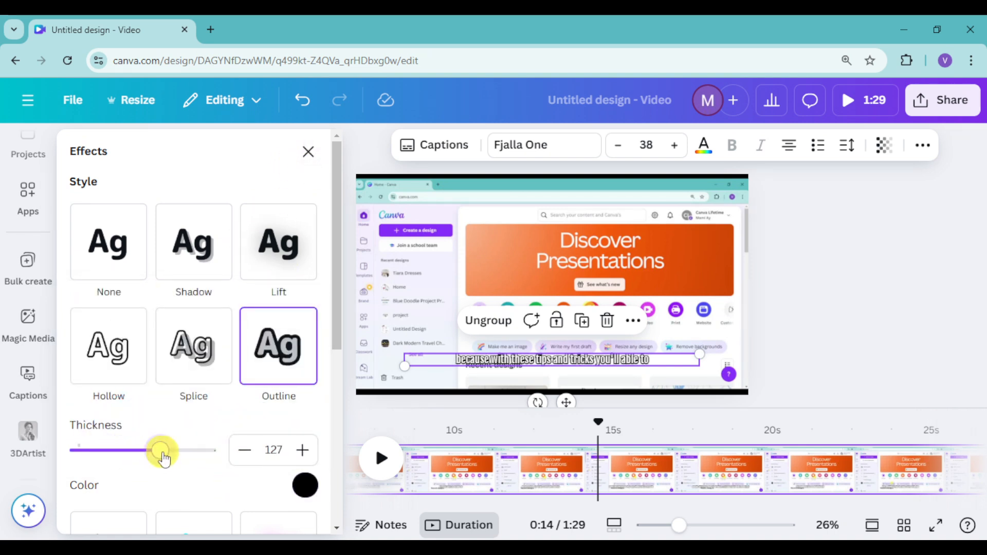
Enlarge the canvas view and try the Shadow, Lift, Hollow, Splice and Glitch effects on the captions
left_click_drag(678, 524, 690, 528)
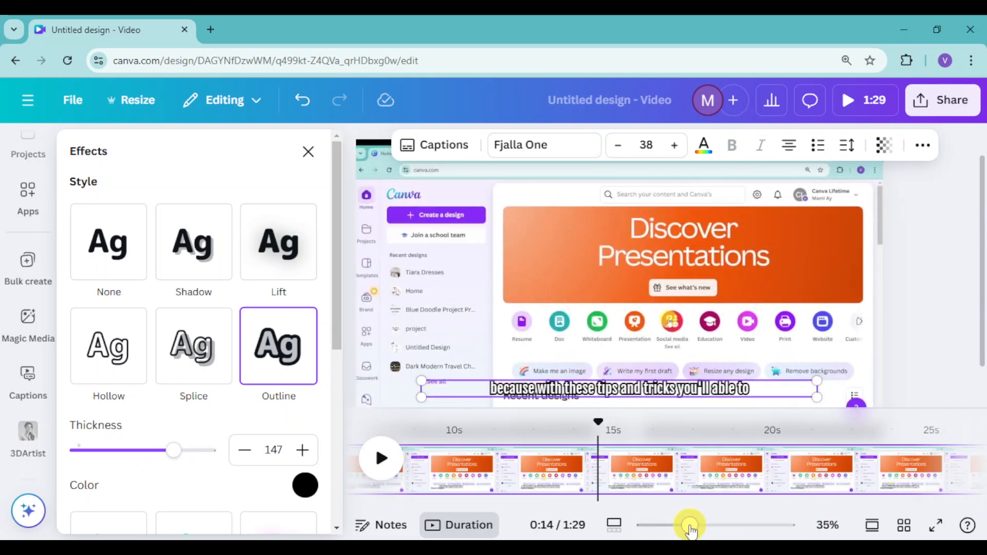
scroll(624, 311, "down", 1)
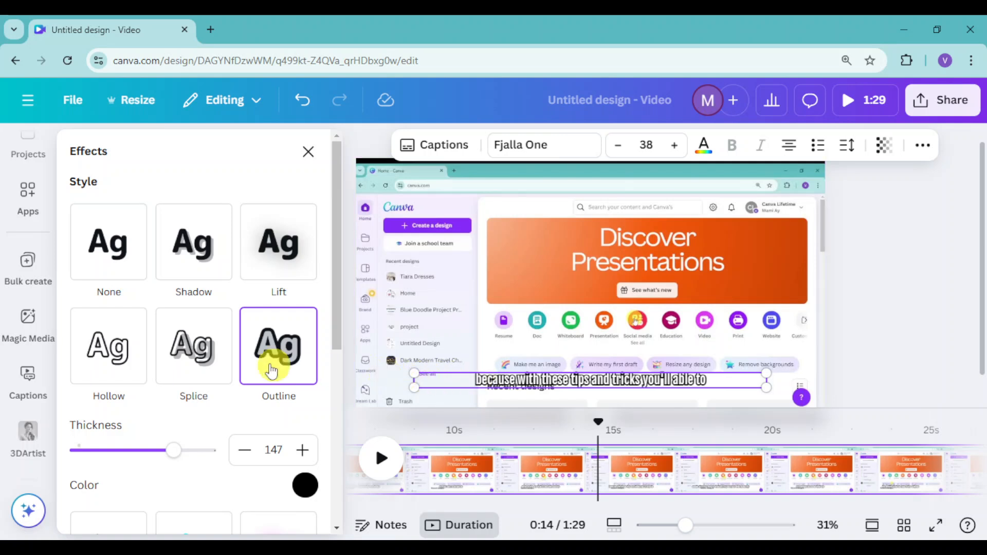
left_click(204, 273)
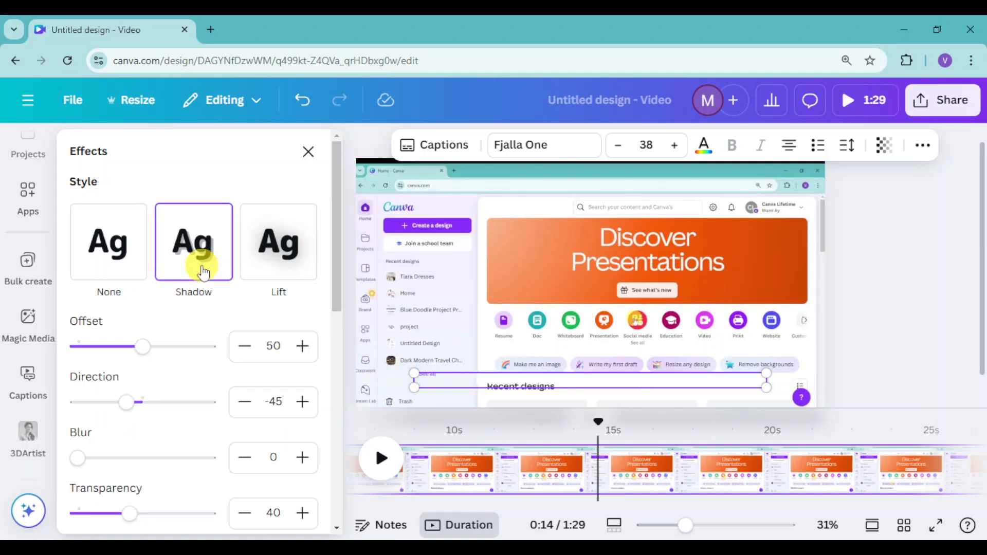
left_click(282, 238)
left_click(146, 424)
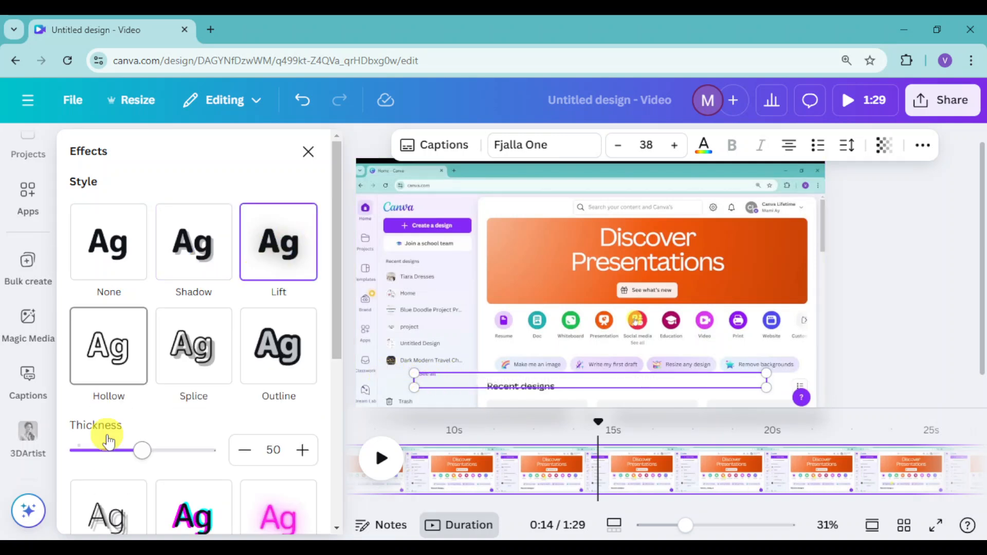
left_click(226, 368)
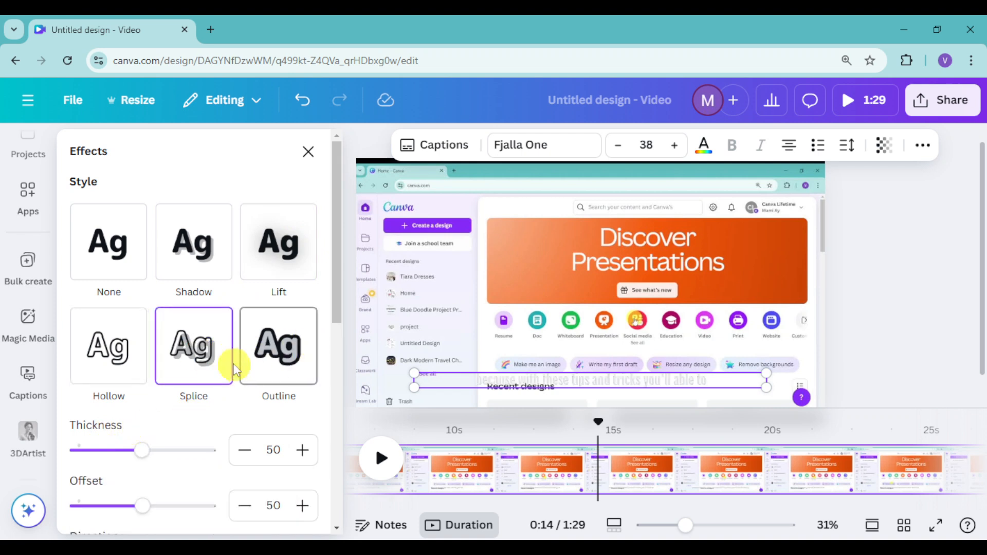
scroll(242, 360, "down", 4)
left_click(162, 451)
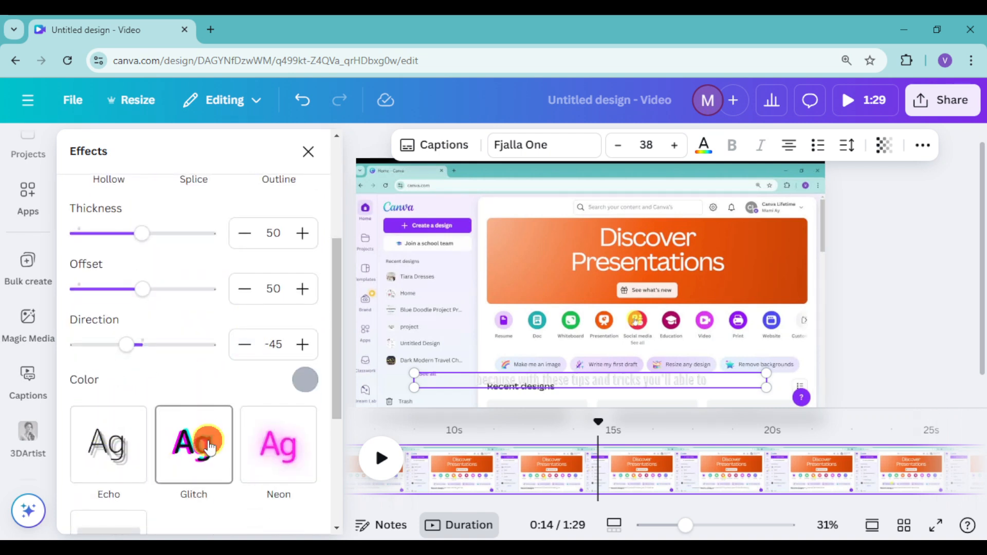
scroll(239, 354, "up", 2)
scroll(240, 354, "up", 2)
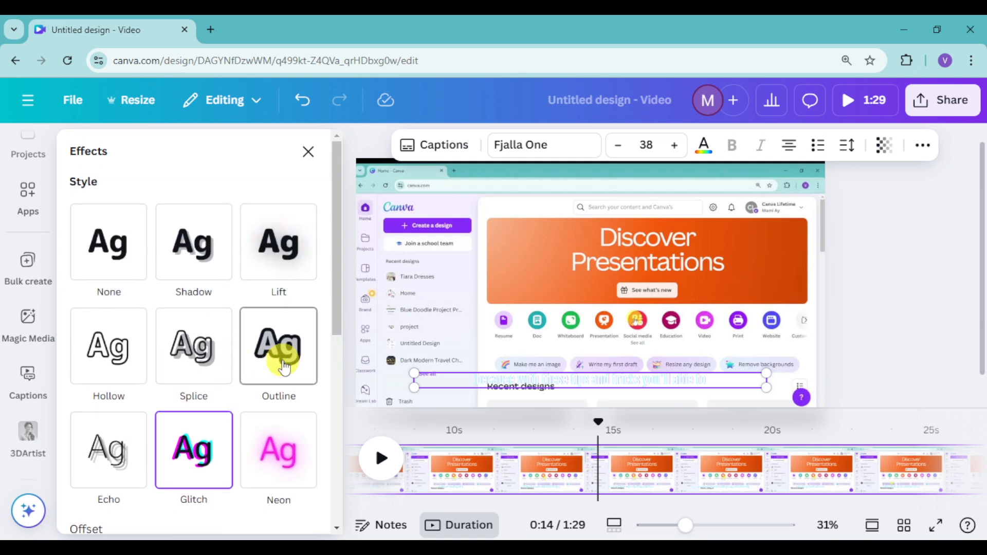
Apply the Outline effect to the captions with black as its color and a thickness of 167
left_click(291, 334)
scroll(286, 362, "down", 2)
left_click(303, 414)
scroll(157, 329, "down", 1)
scroll(155, 334, "down", 3)
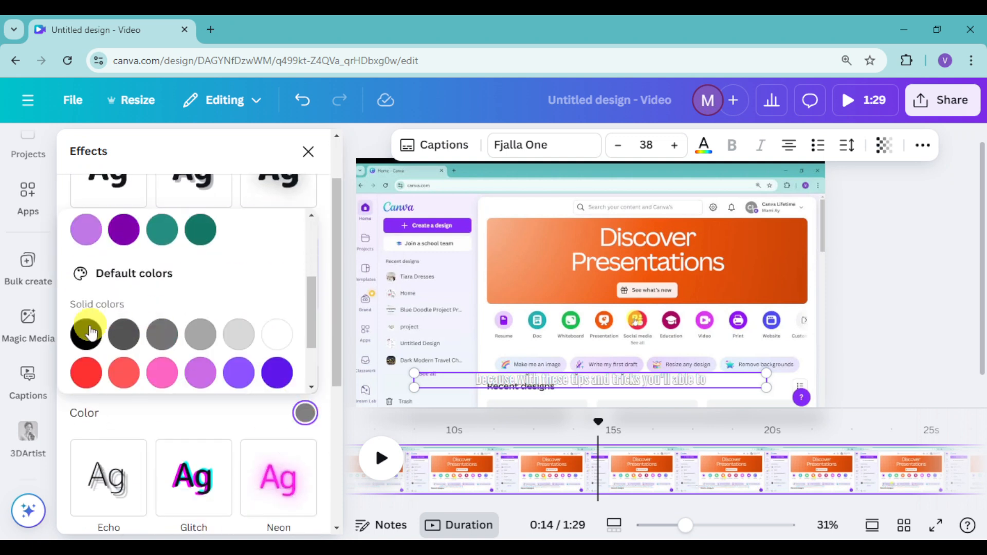
left_click(88, 333)
left_click(114, 379)
left_click_drag(114, 381, 193, 385)
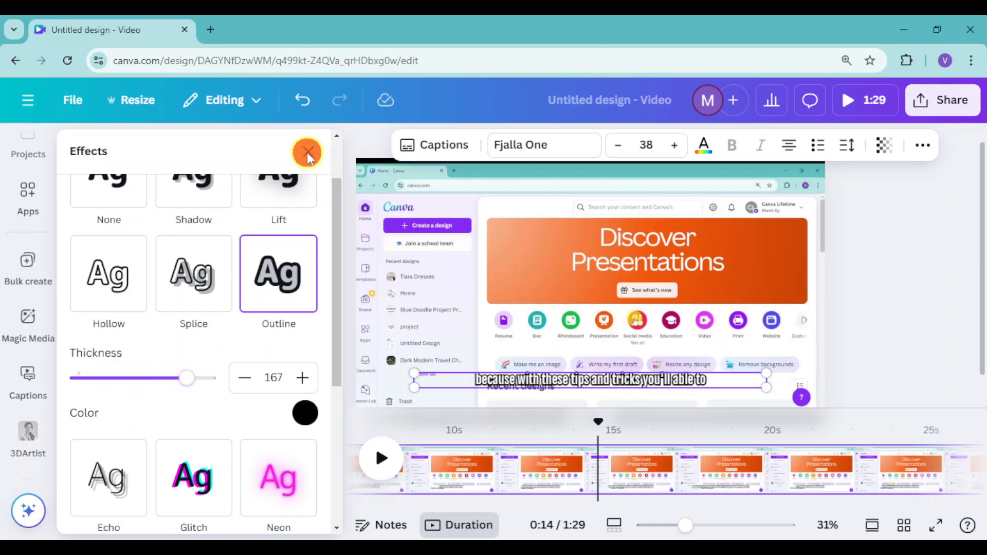
left_click(308, 154)
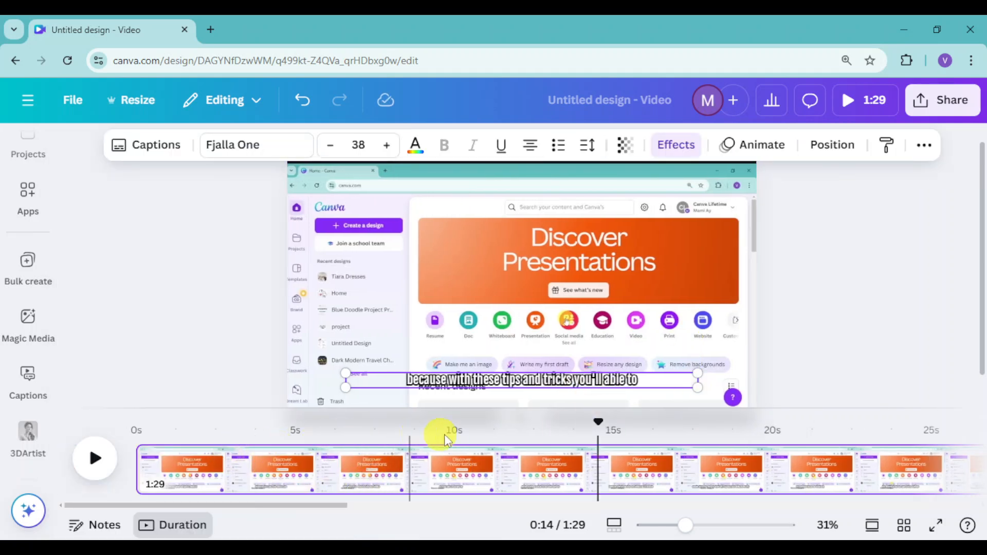
Go to 0:08 in the video, browse the element animations and apply the Wipe animation to the captions
left_click(402, 428)
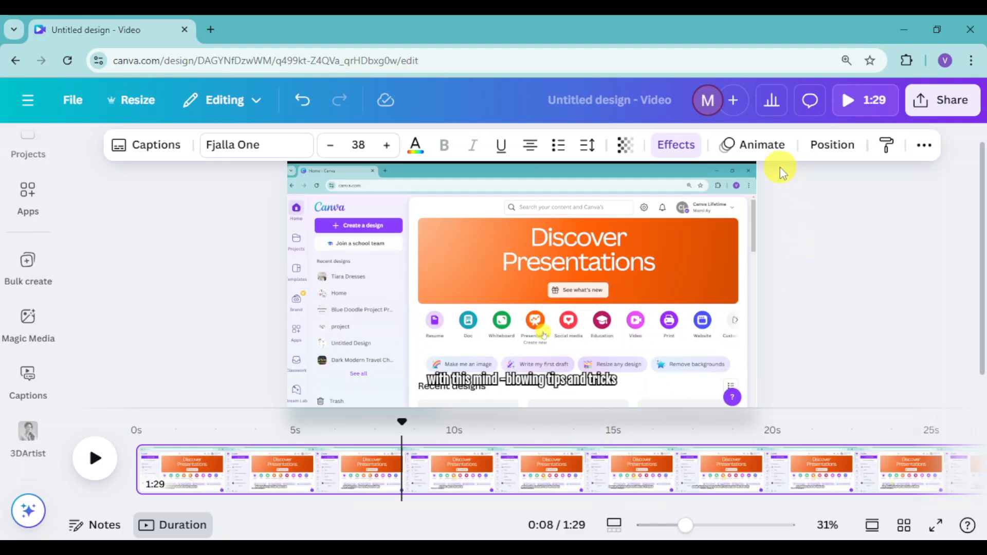
left_click(777, 148)
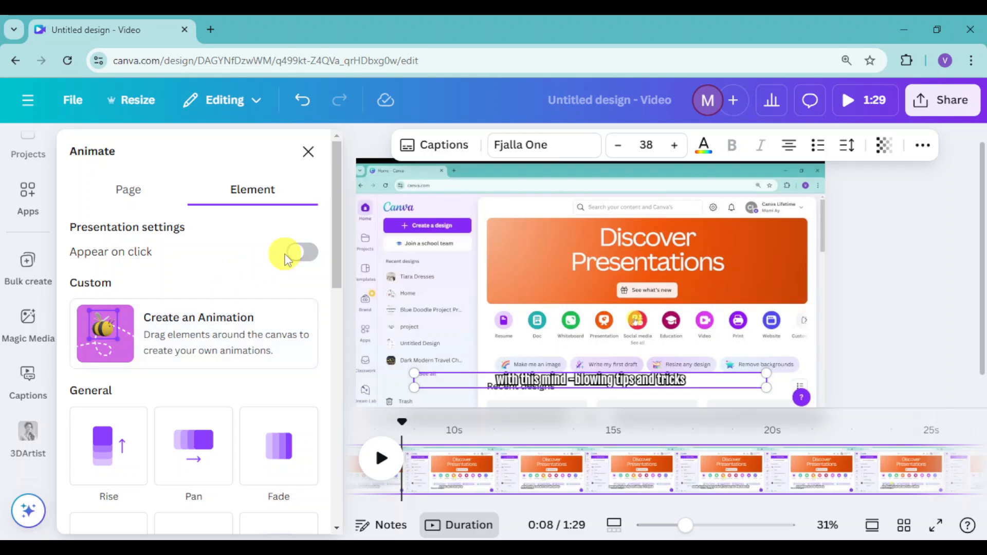
scroll(265, 278, "down", 4)
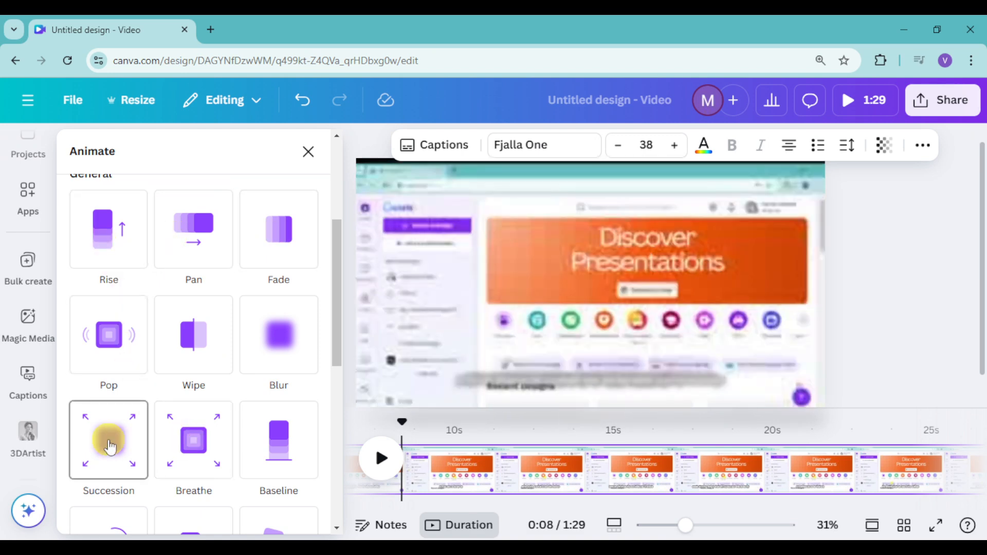
scroll(236, 434, "down", 3)
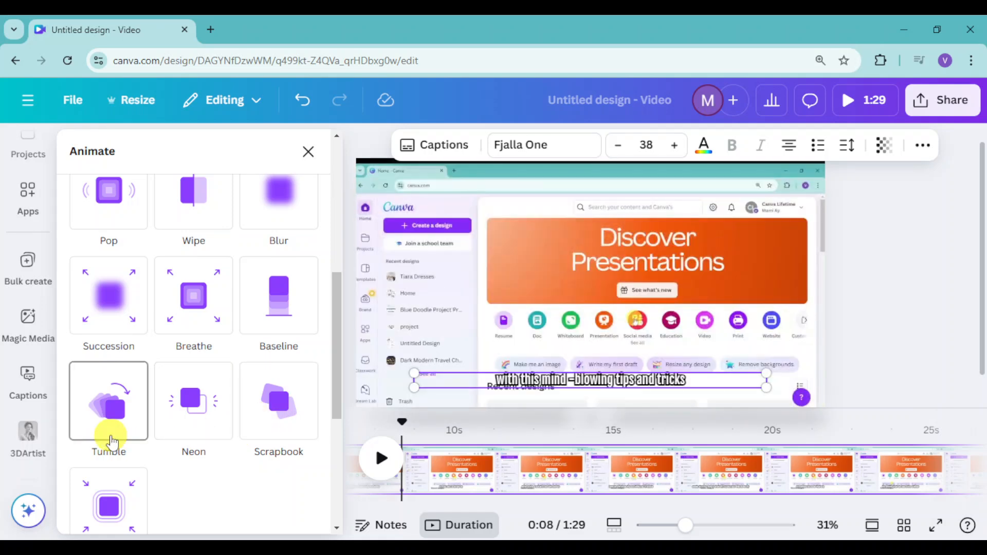
scroll(133, 443, "down", 2)
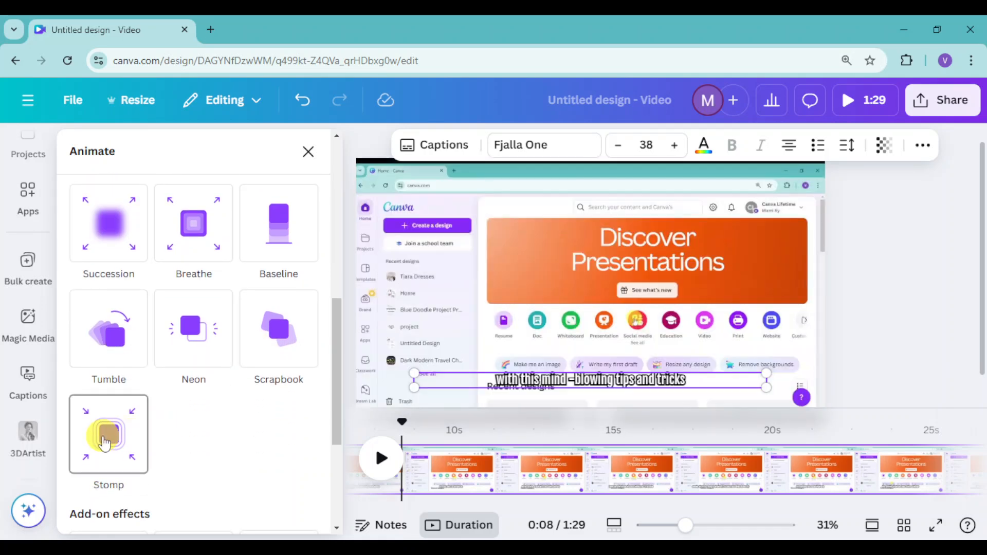
scroll(213, 365, "up", 3)
scroll(214, 365, "up", 2)
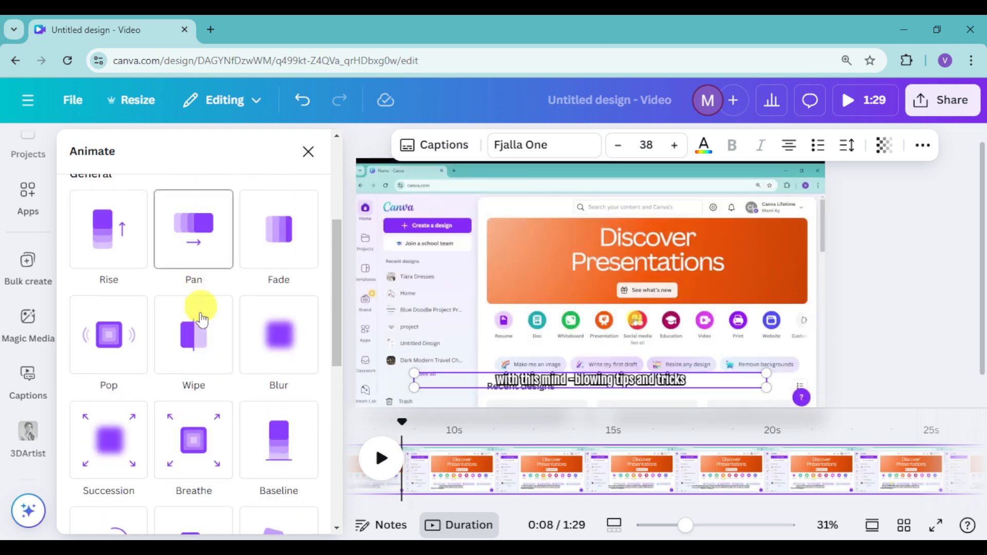
left_click(201, 349)
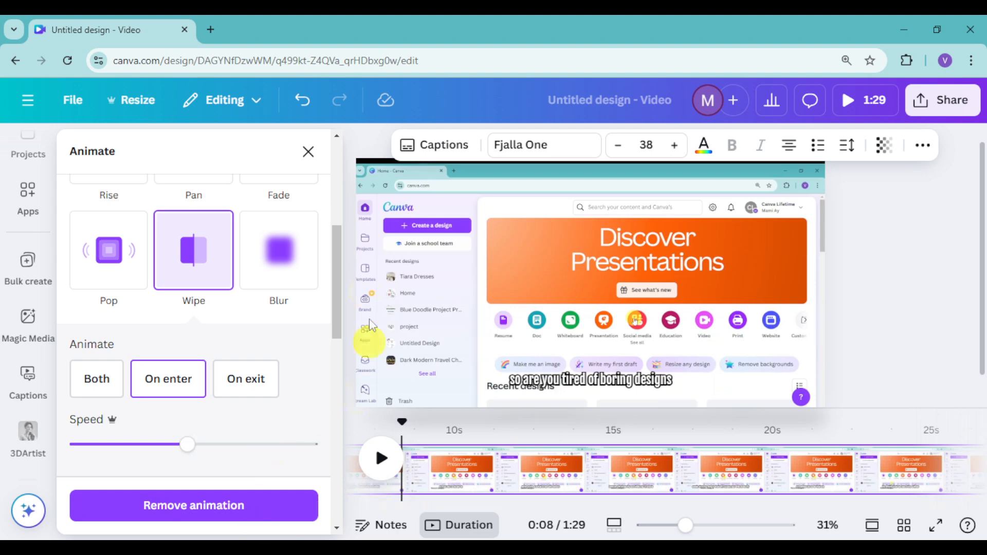
left_click(308, 152)
Play the video from 0:01 to preview the styled and animated captions
left_click(186, 430)
left_click(113, 466)
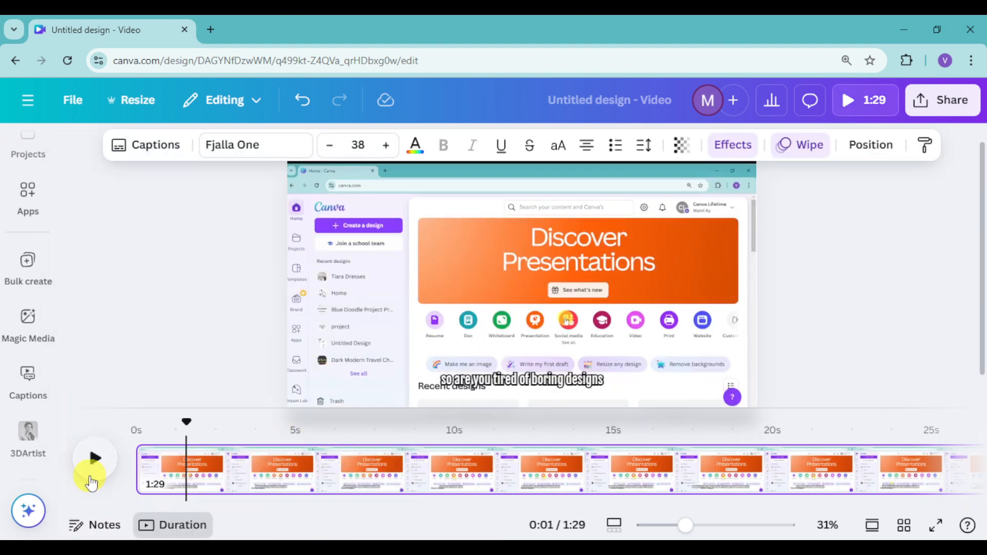
left_click(100, 458)
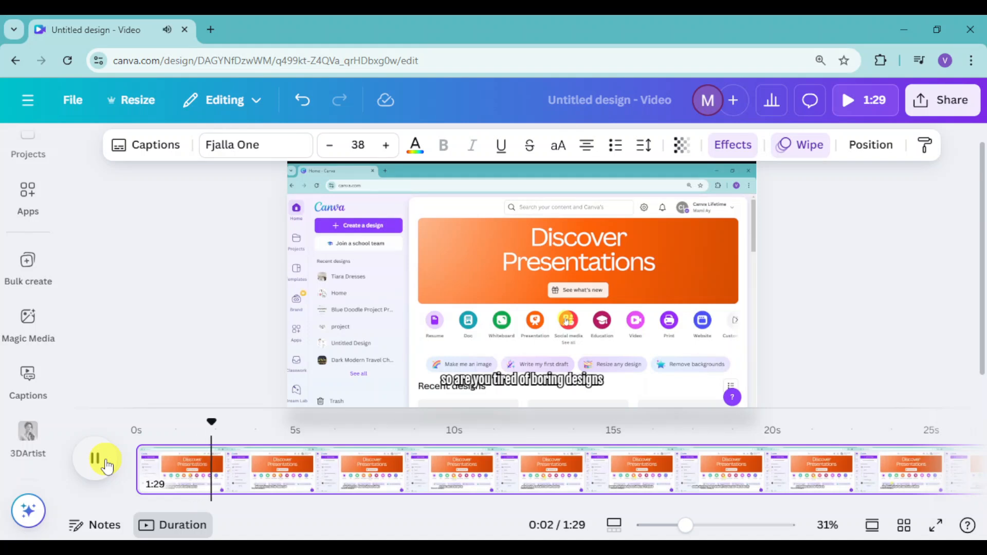
Pause the preview at 0:04, select the caption on the canvas and return to the start of the video
left_click(105, 464)
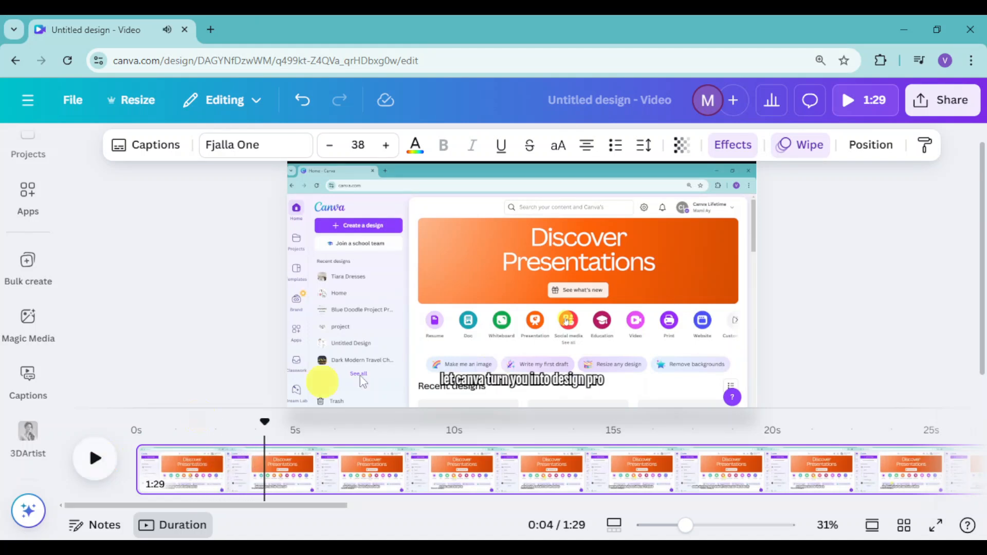
left_click(454, 383)
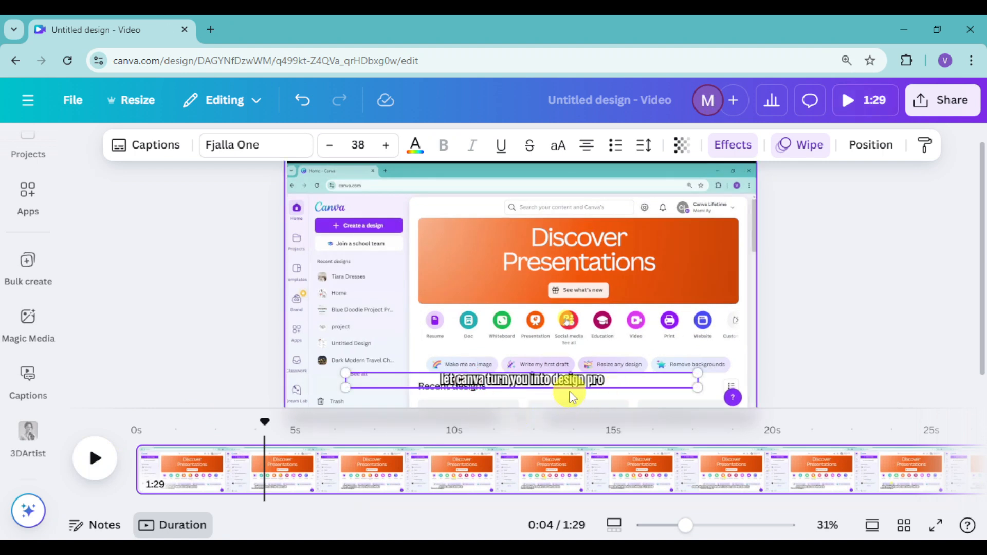
left_click(137, 449)
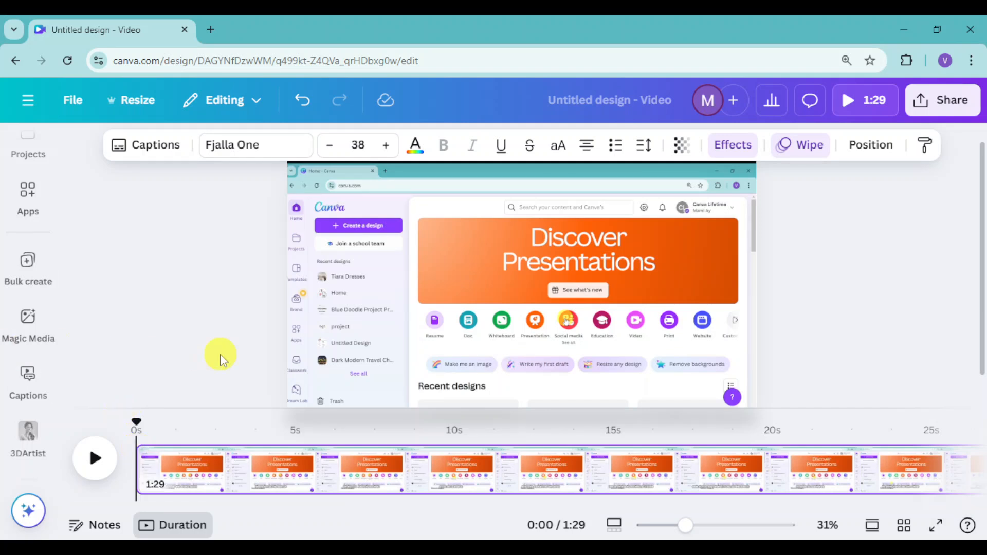
Go to 0:02, open the captions list and delete the word "so" from the first caption, leaving "are you tired of boring designs"
left_click(215, 462)
left_click(491, 378)
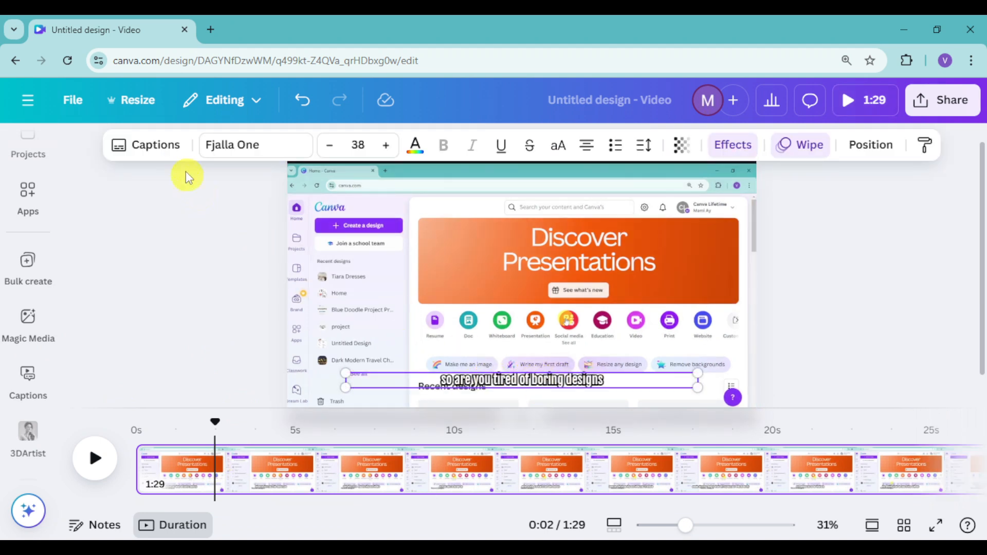
left_click(143, 154)
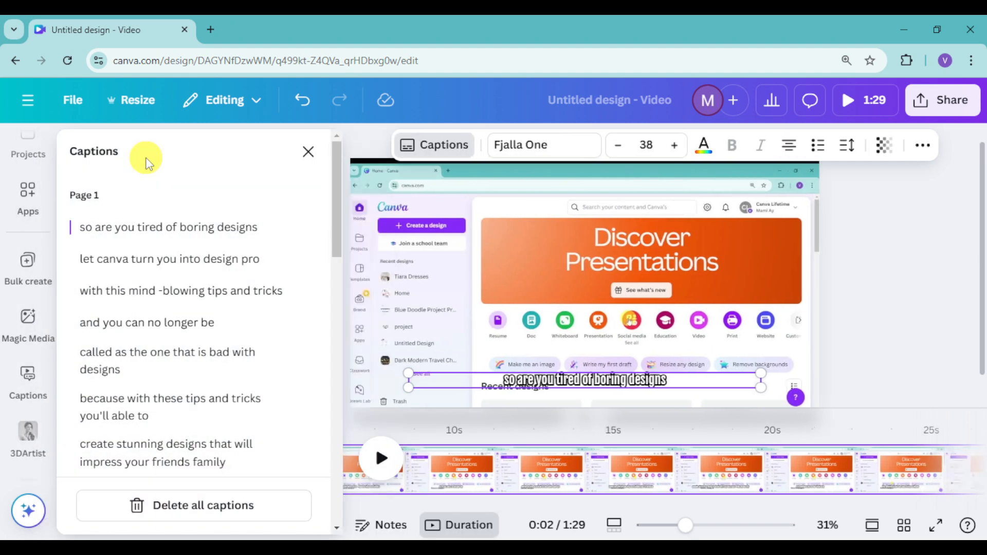
left_click(178, 227)
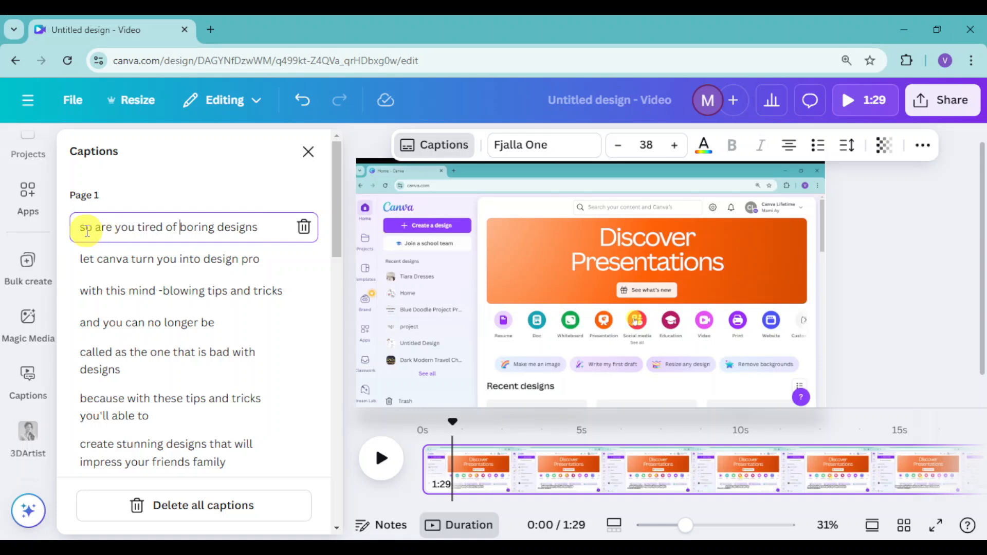
left_click_drag(97, 227, 61, 227)
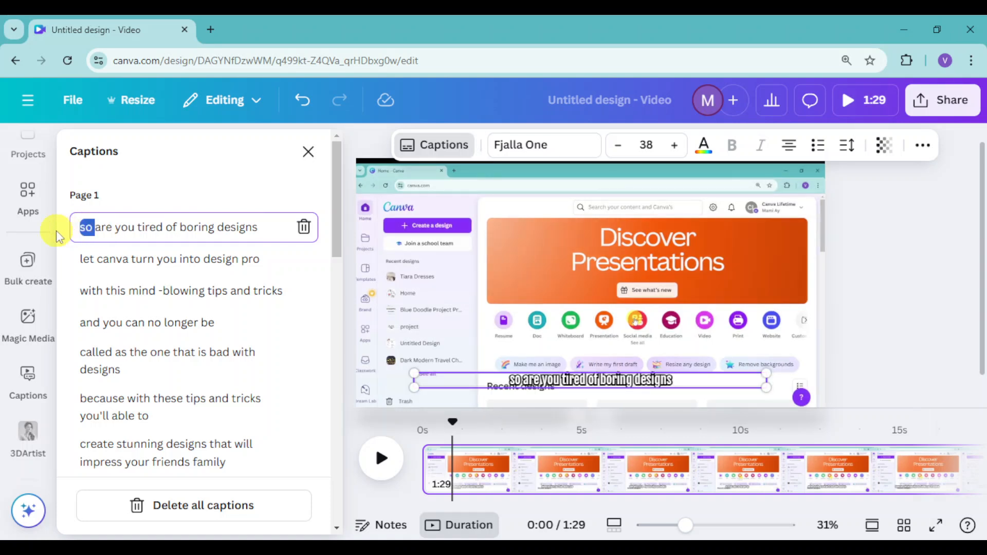
key("BackSpace")
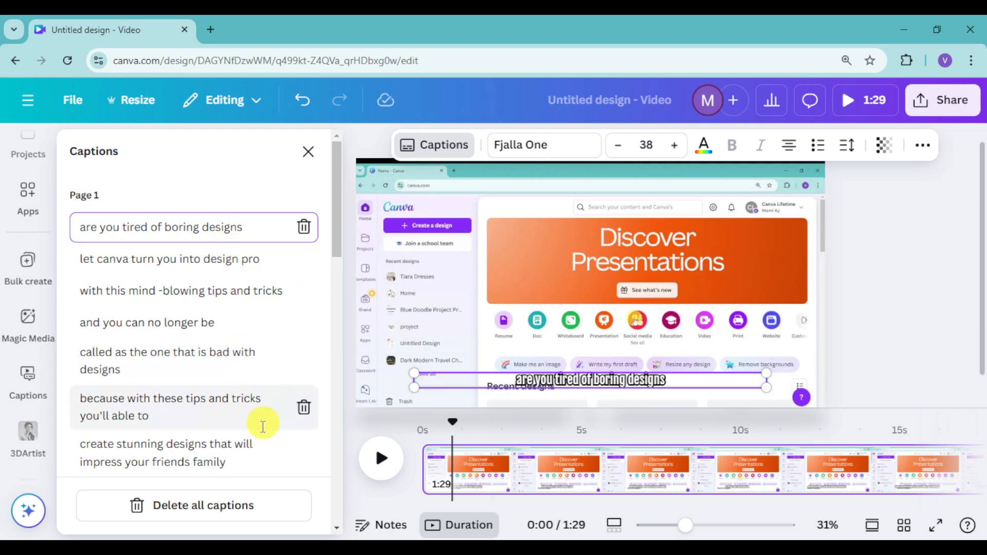
Look through the captions list, go to the caption "with this mind -blowing tips and tricks" and select it on the canvas
scroll(249, 406, "down", 3)
scroll(253, 401, "up", 3)
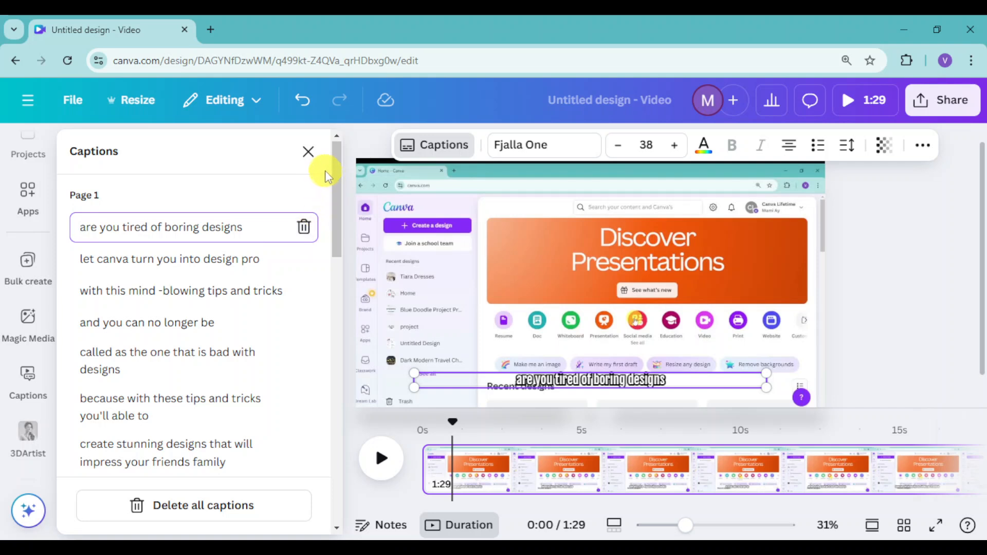
left_click(241, 288)
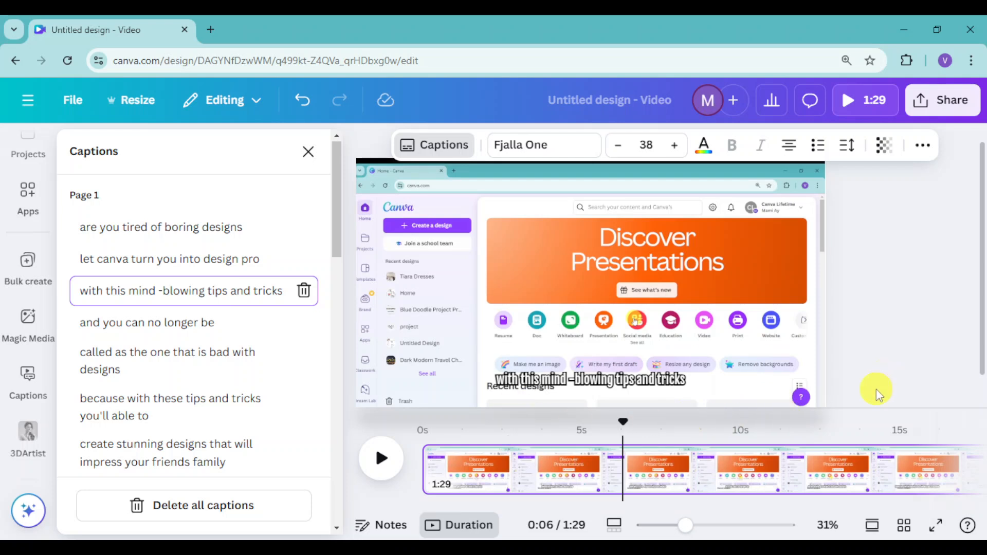
left_click(609, 380)
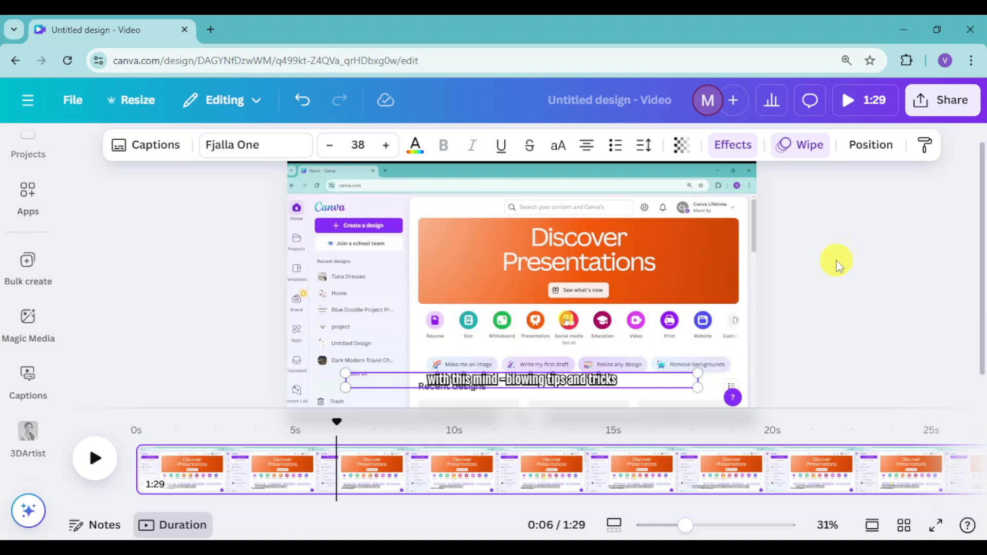
Open the design's download settings, review the file types and keep MP4 Video
left_click(953, 110)
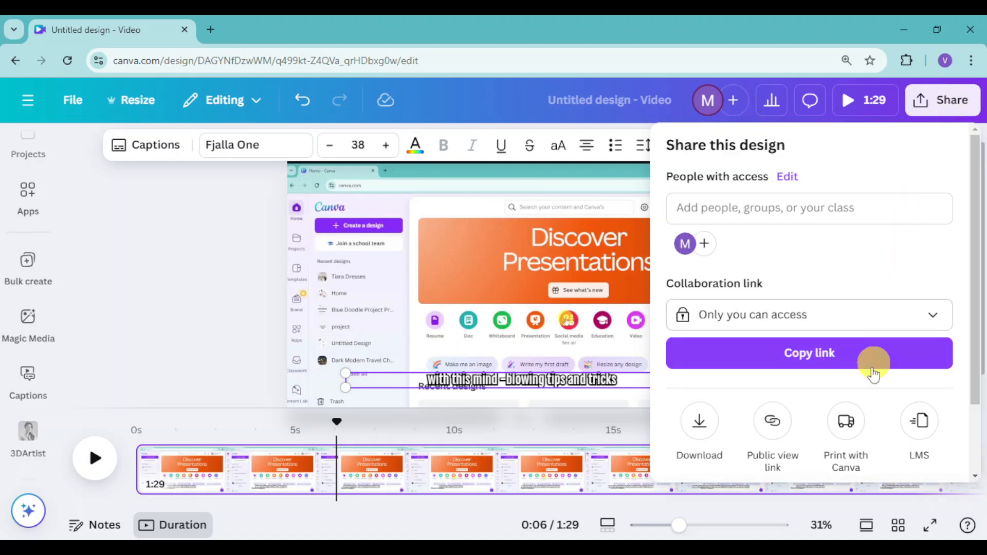
scroll(877, 411, "down", 2)
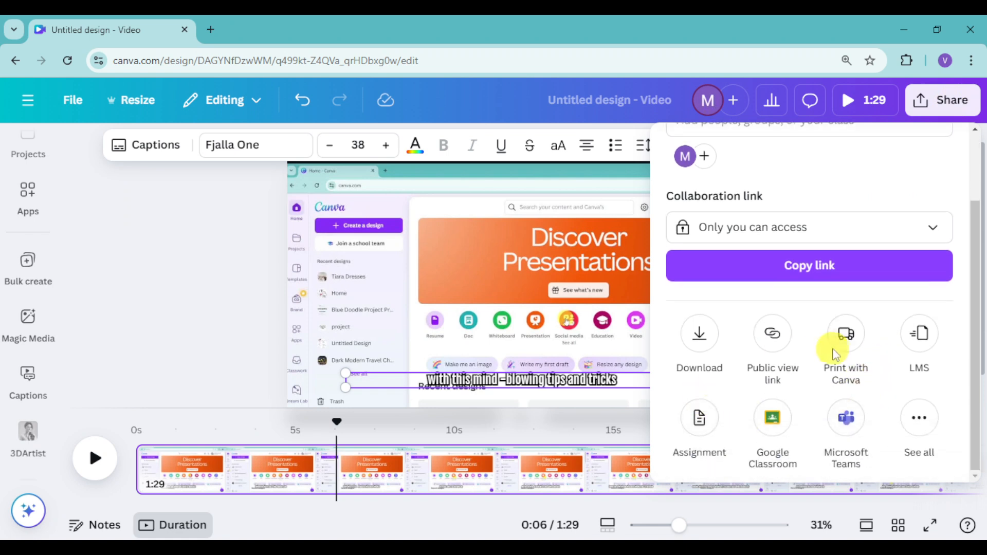
left_click(701, 341)
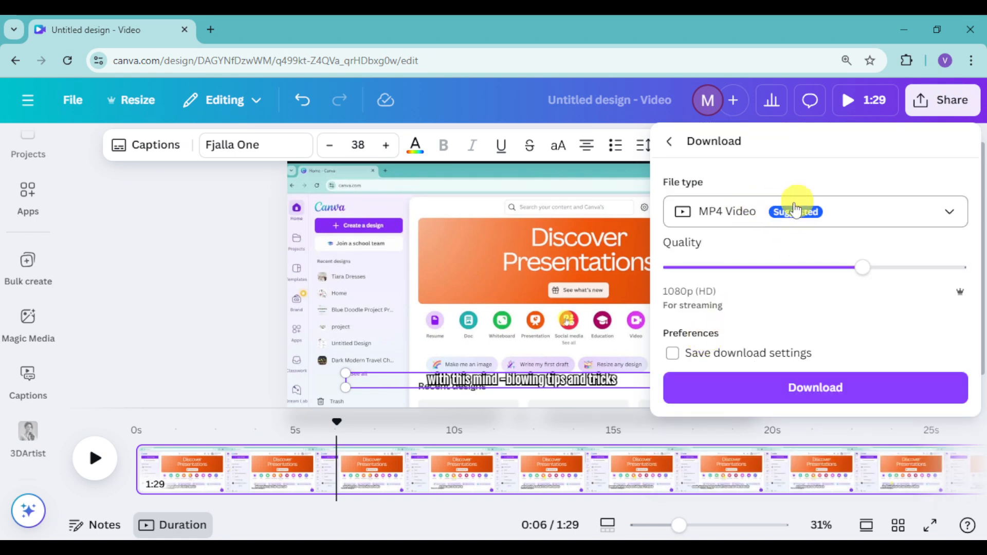
left_click(885, 217)
scroll(784, 429, "down", 2)
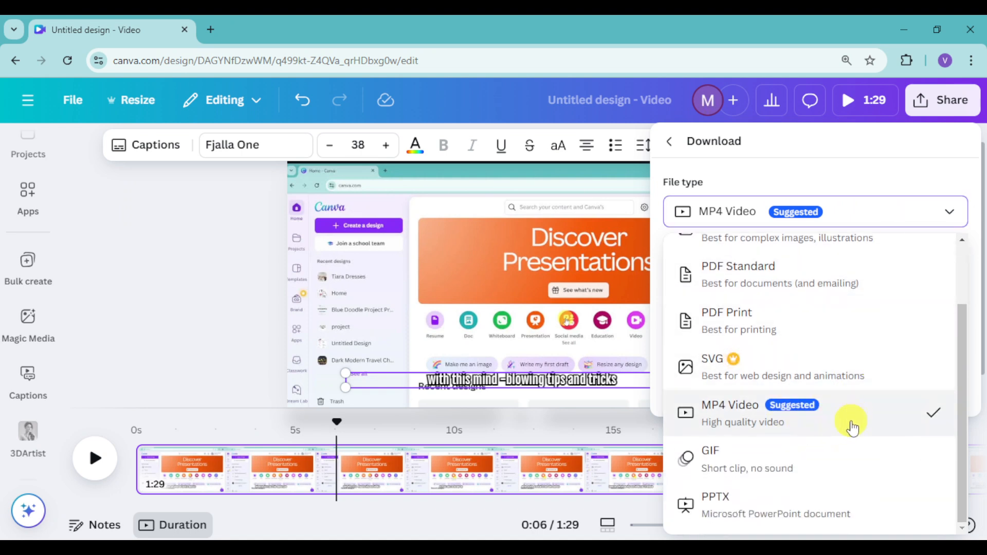
left_click(924, 212)
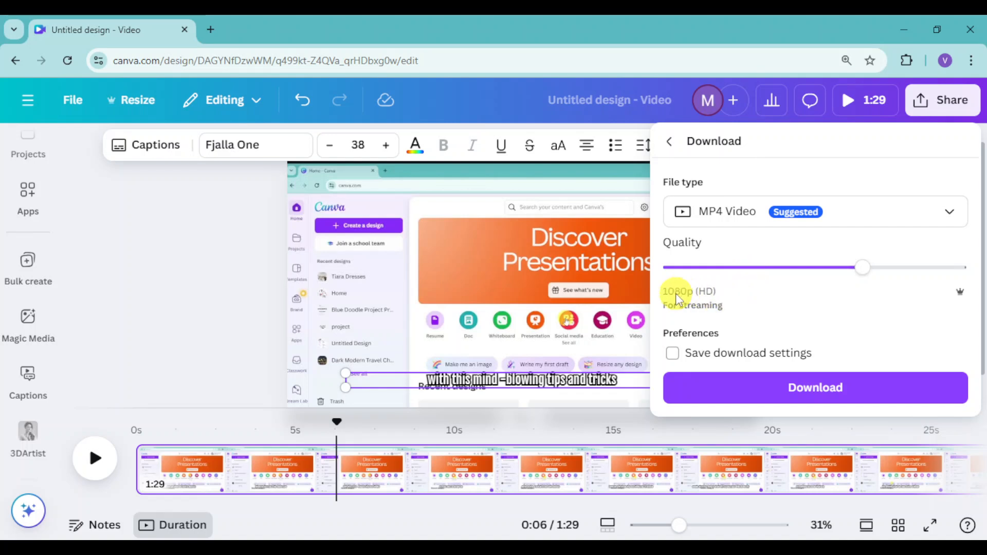
Try the 4K (UHD) quality, set it back to 1080p (HD) and download the video
left_click_drag(858, 269, 966, 277)
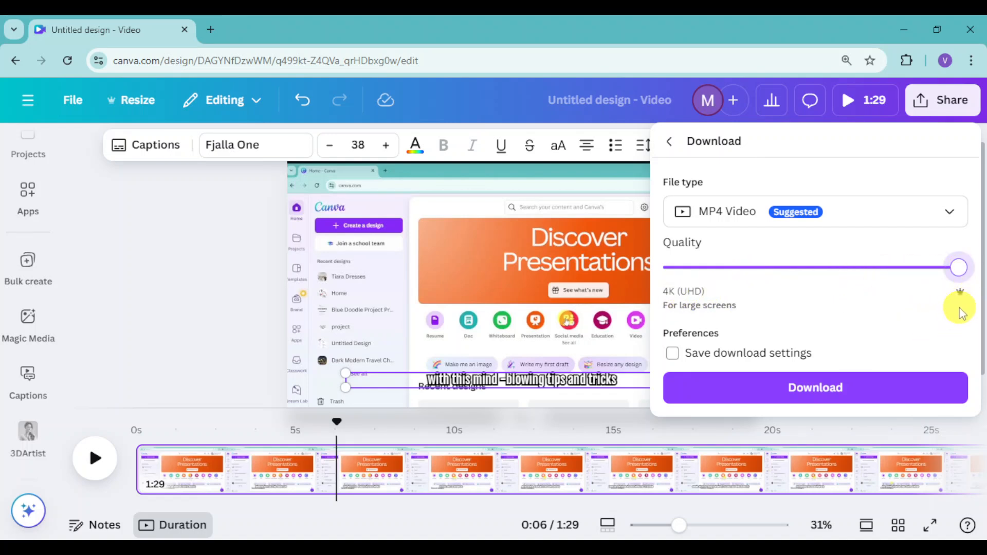
left_click_drag(960, 268, 881, 275)
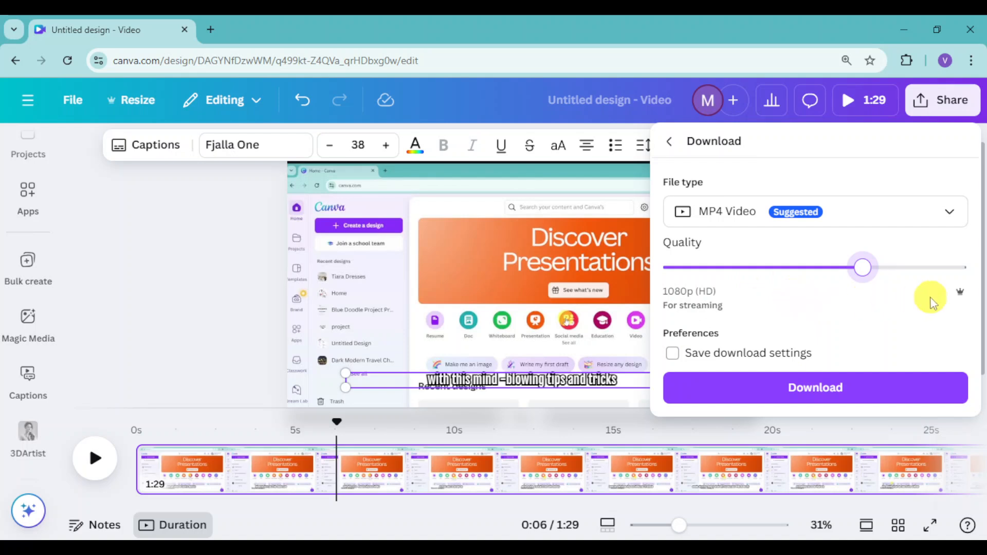
left_click_drag(865, 269, 888, 273)
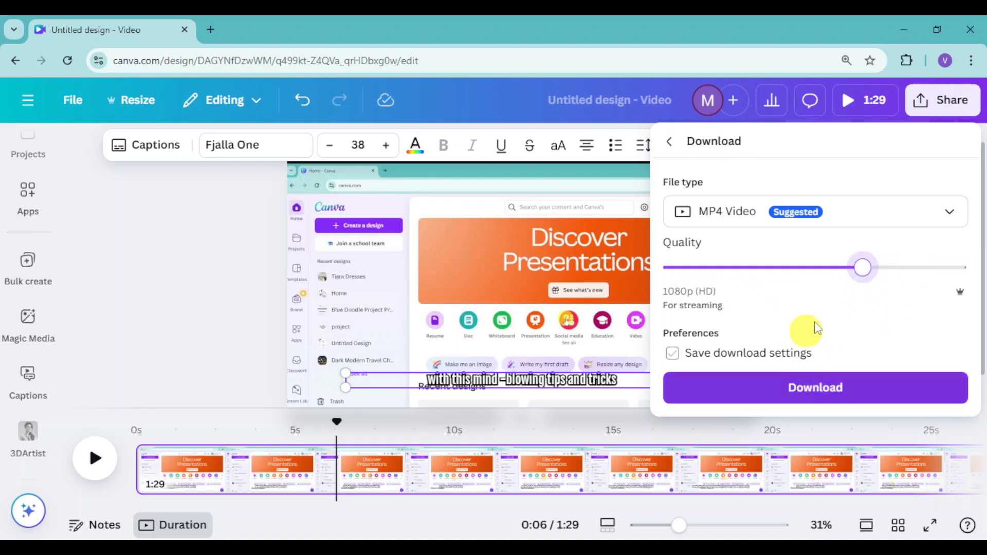
left_click(812, 388)
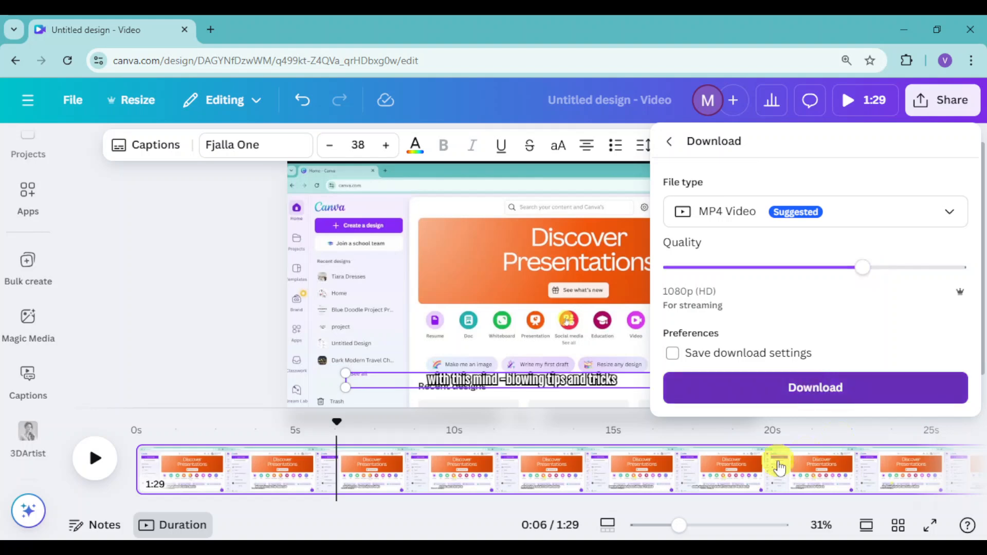
left_click(850, 451)
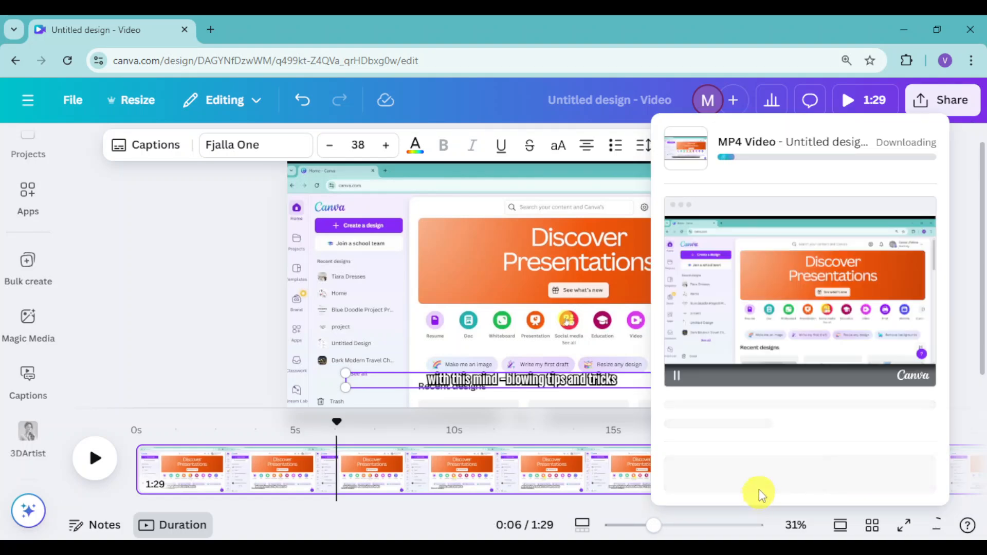